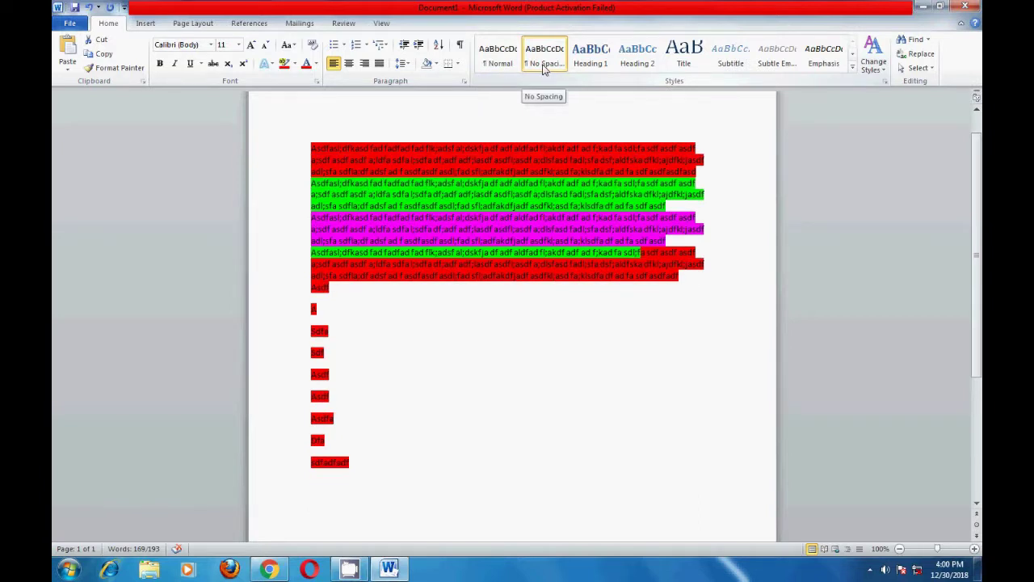
Apply the Heading 1 style to the selected text and show the document navigation pane.
left_click(591, 55)
key("ctrl+f")
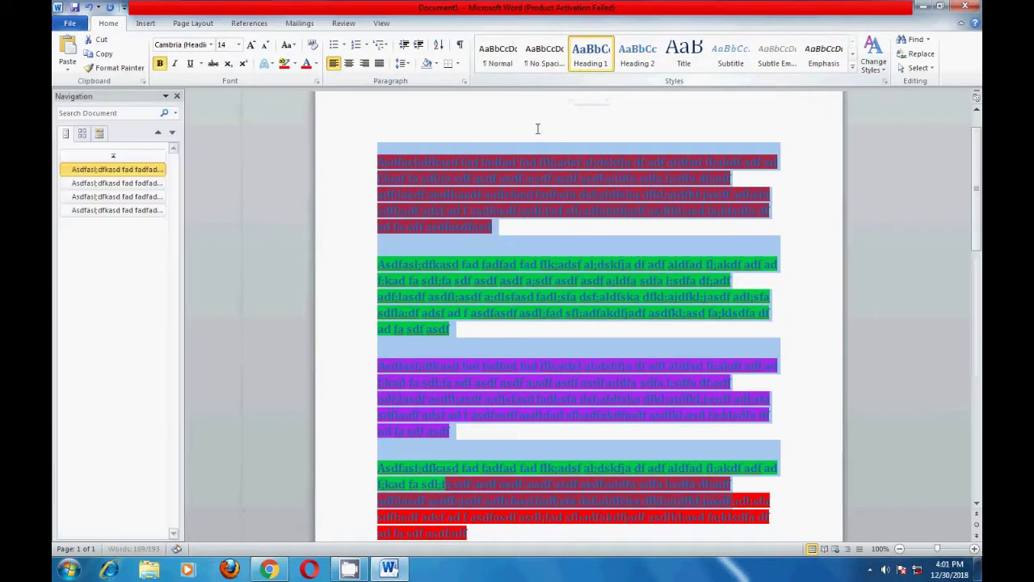
left_click(540, 162)
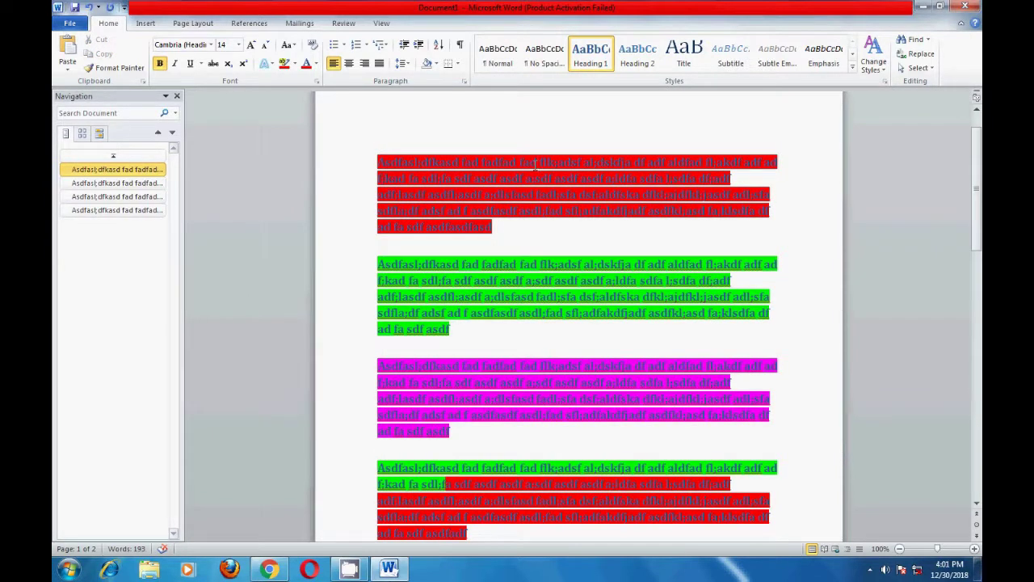
left_click_drag(380, 162, 494, 192)
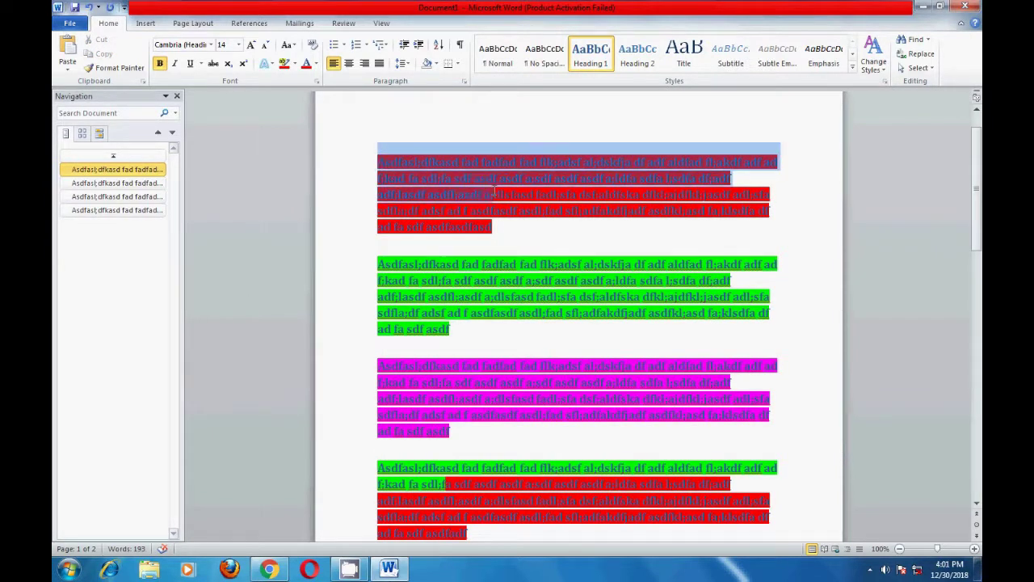
left_click(554, 245)
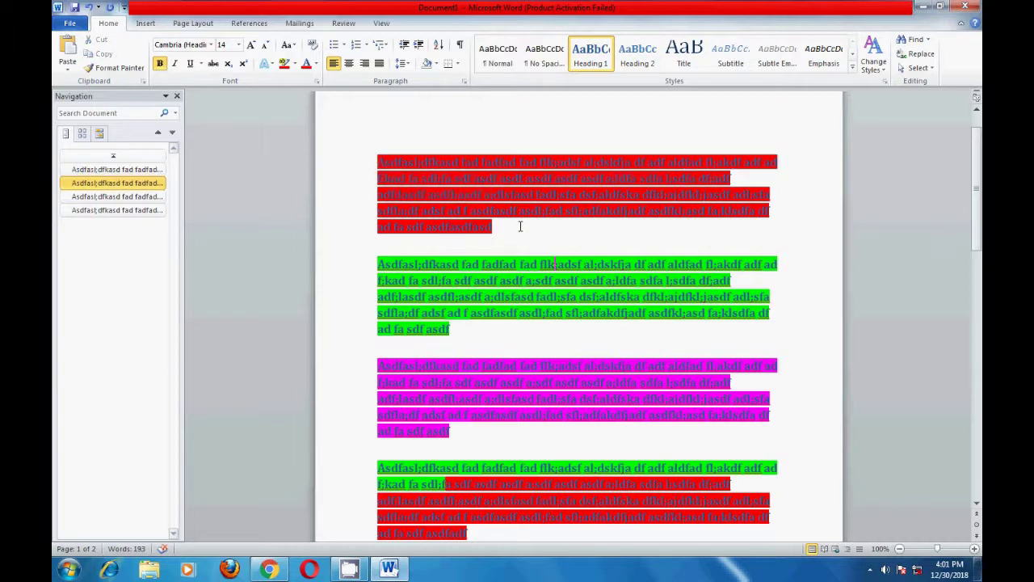
left_click(477, 210)
left_click(513, 287)
left_click(517, 429)
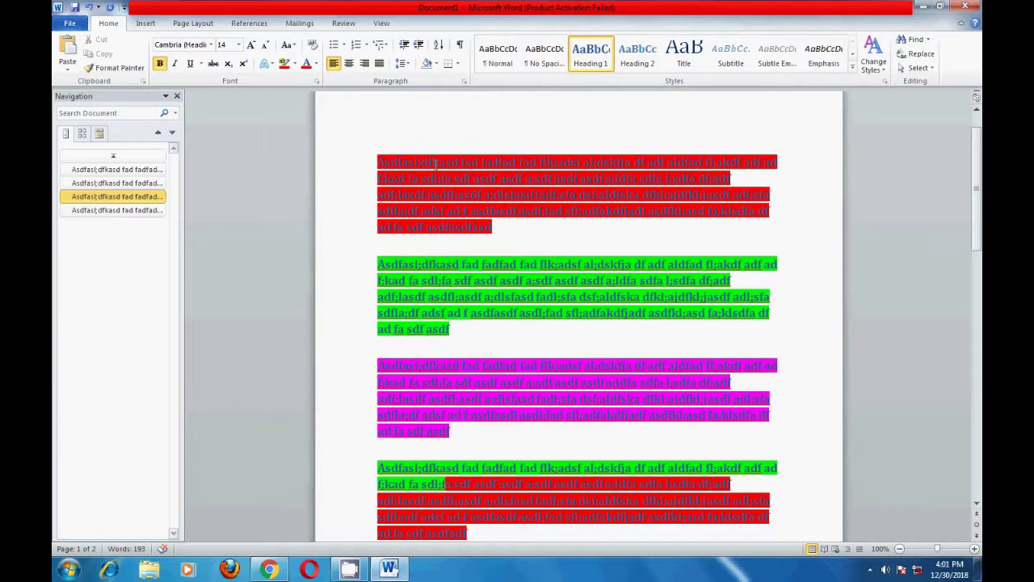
Apply the Heading 2 style to the text of the whole document.
key("ctrl+a")
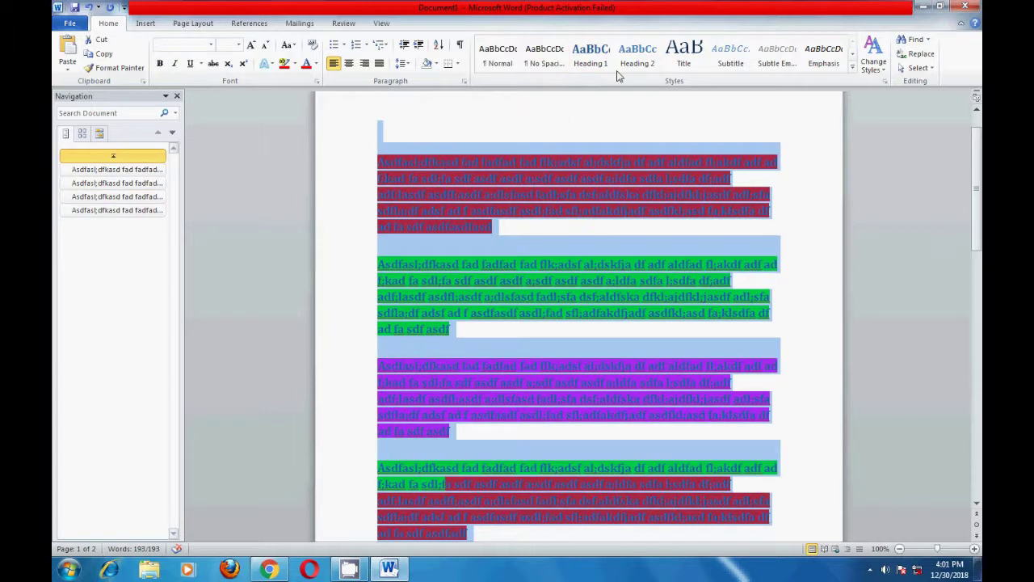
left_click(637, 57)
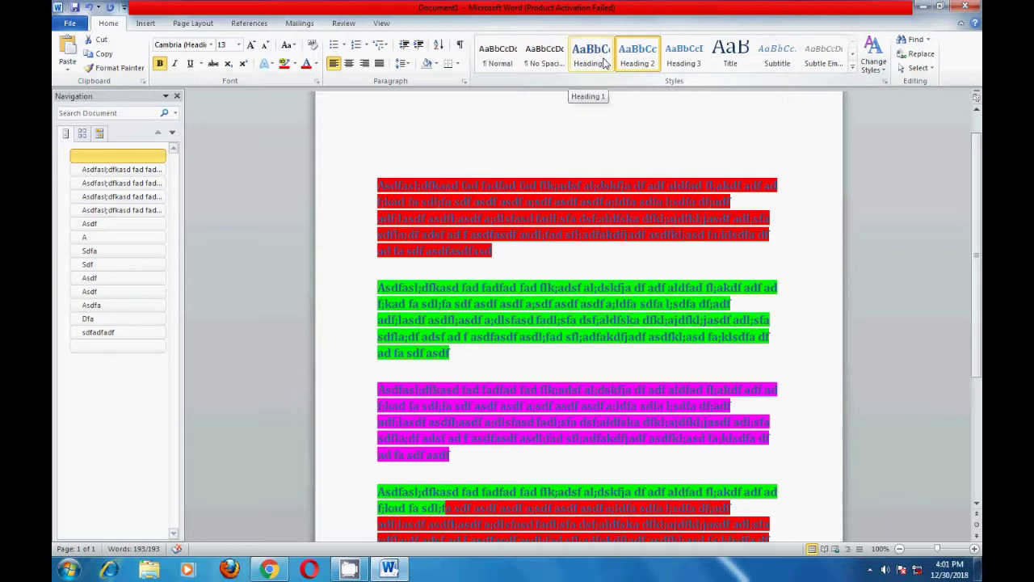
left_click(644, 61)
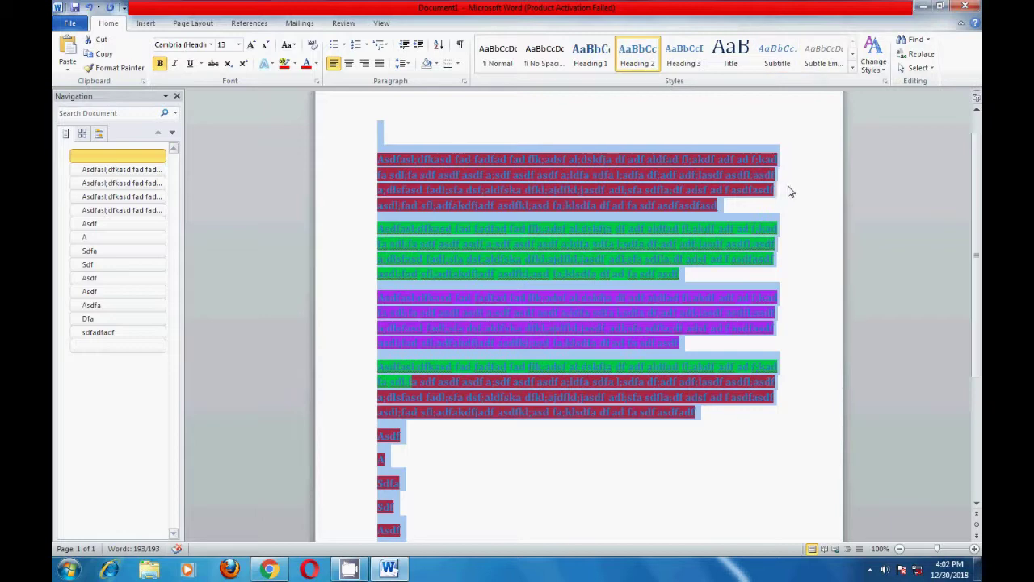
left_click(723, 159)
left_click(727, 211)
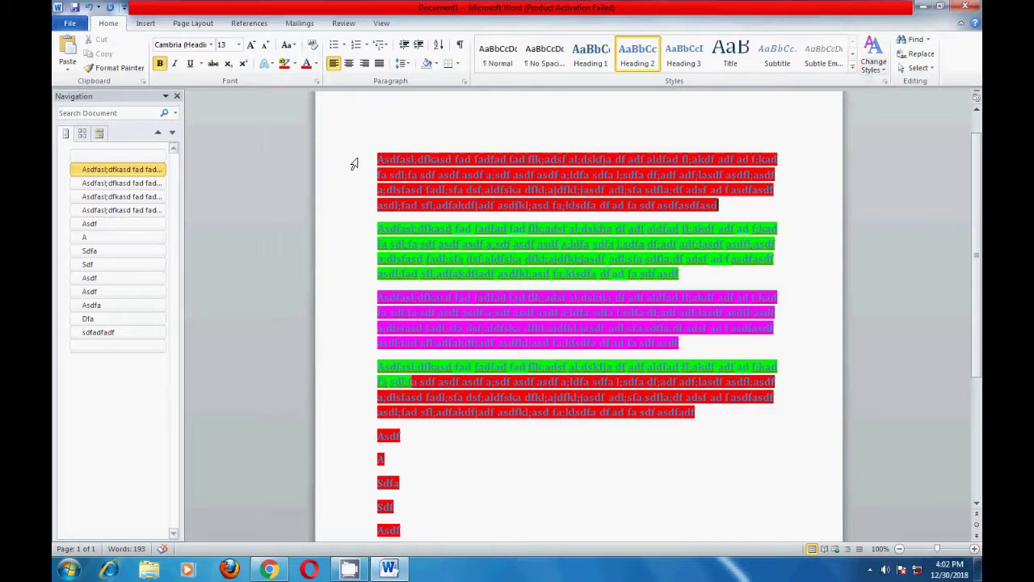
Select the highlighted paragraphs and change the document's style colors to the Equity color set.
left_click_drag(363, 162, 366, 176)
left_click_drag(478, 280, 716, 434)
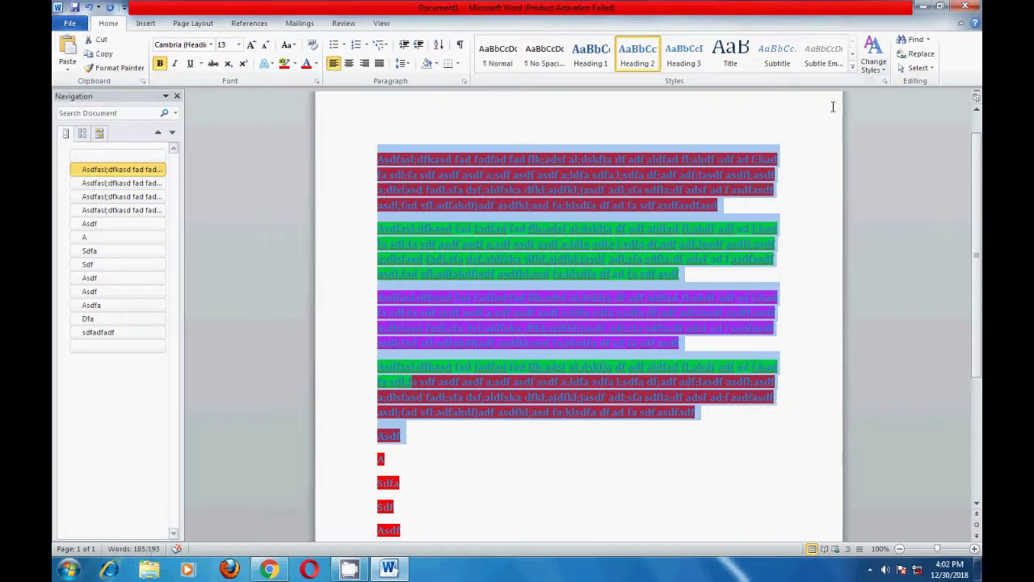
left_click(881, 73)
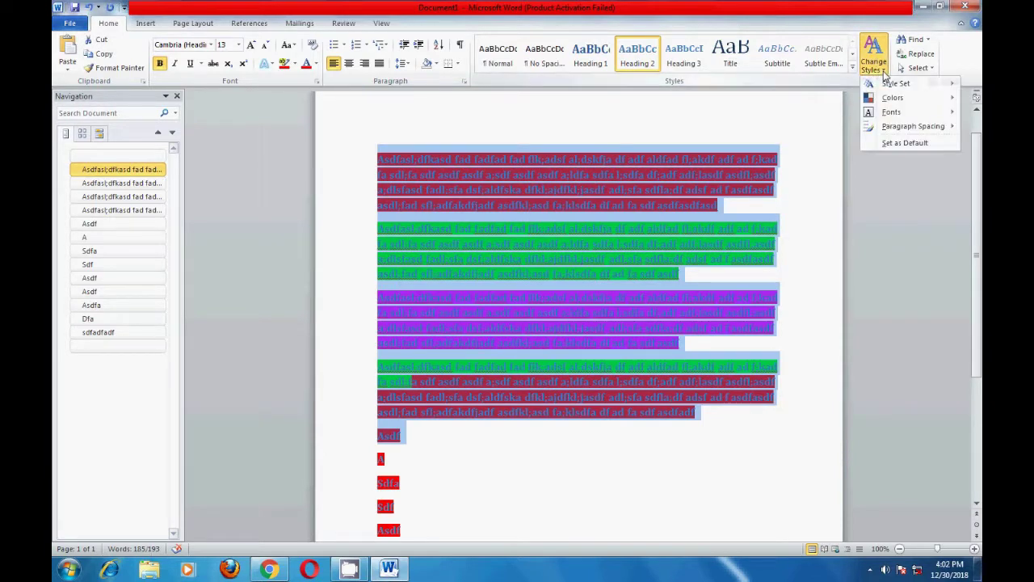
mouse_move(895, 99)
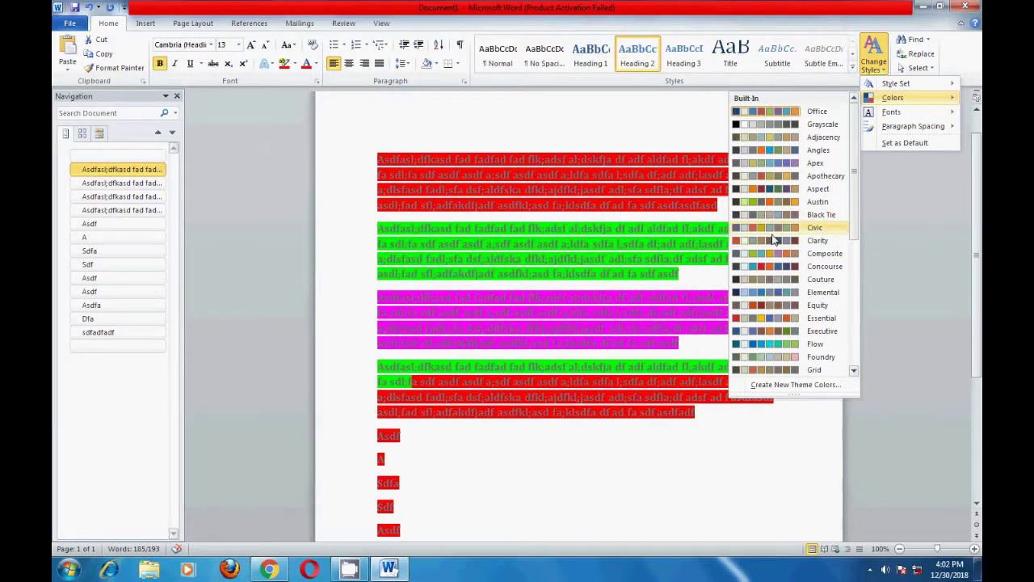
left_click(781, 307)
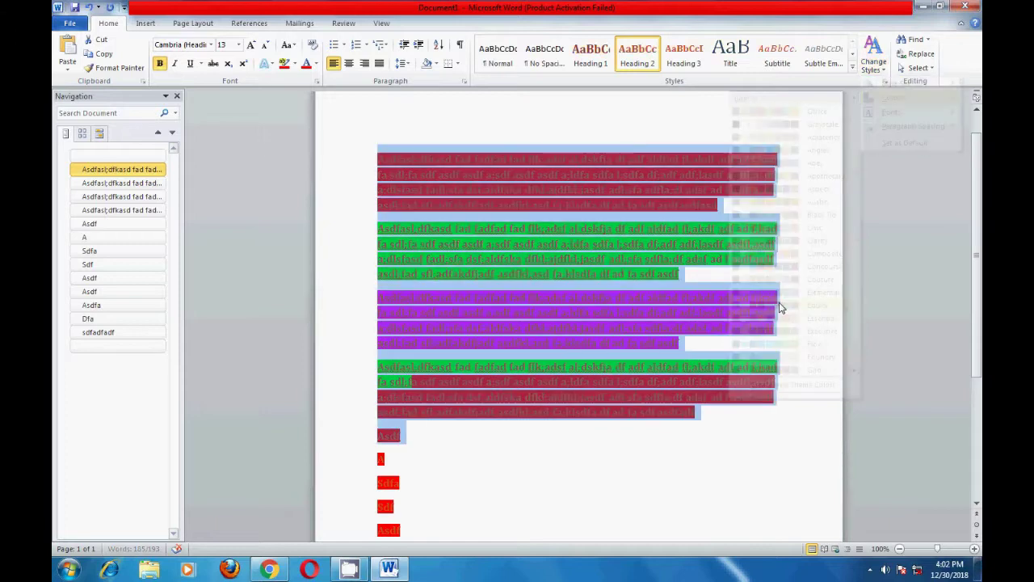
Reselect the highlighted paragraphs and set the current style settings as the default.
left_click(376, 160)
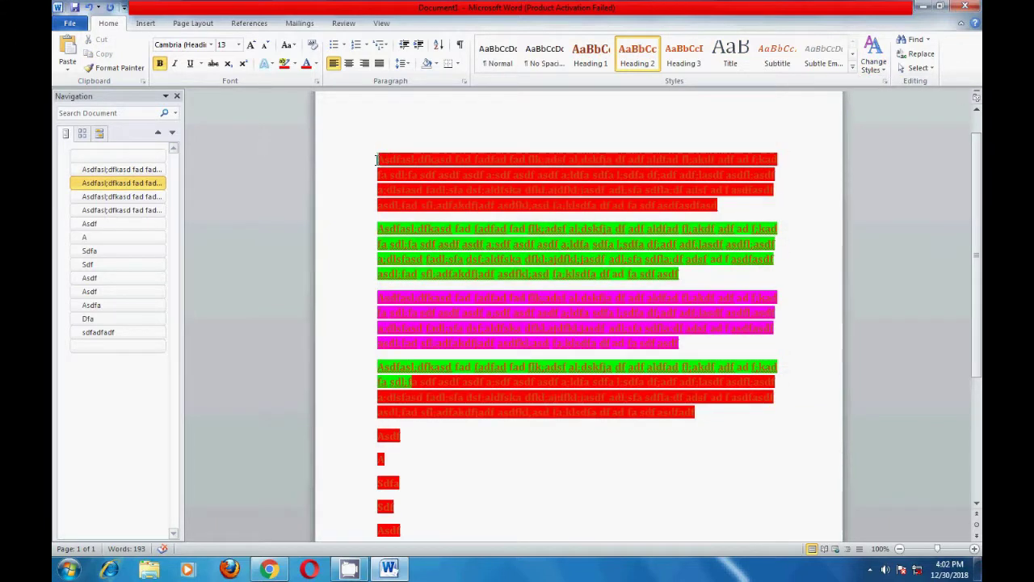
left_click_drag(377, 160, 834, 483)
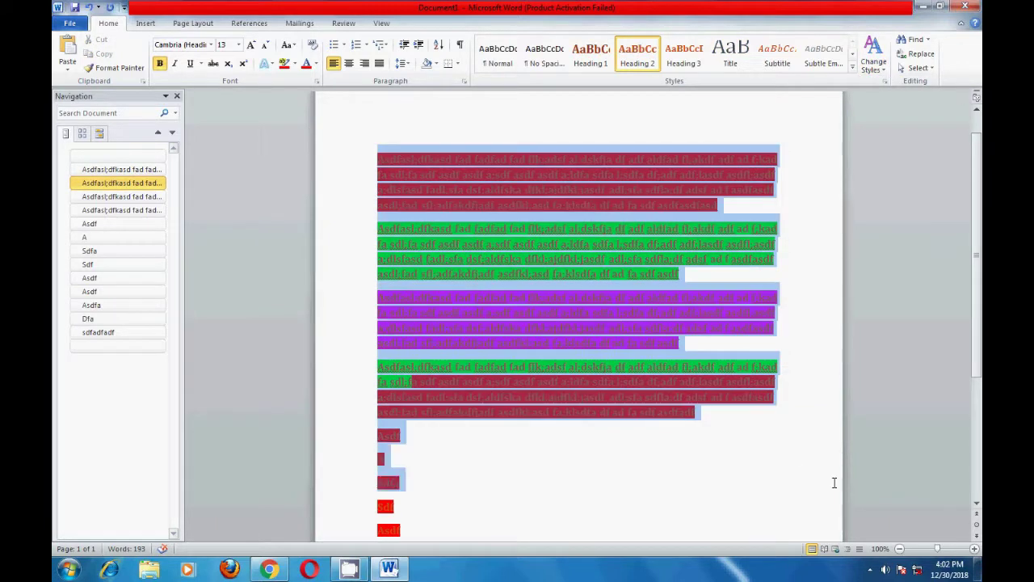
left_click(871, 65)
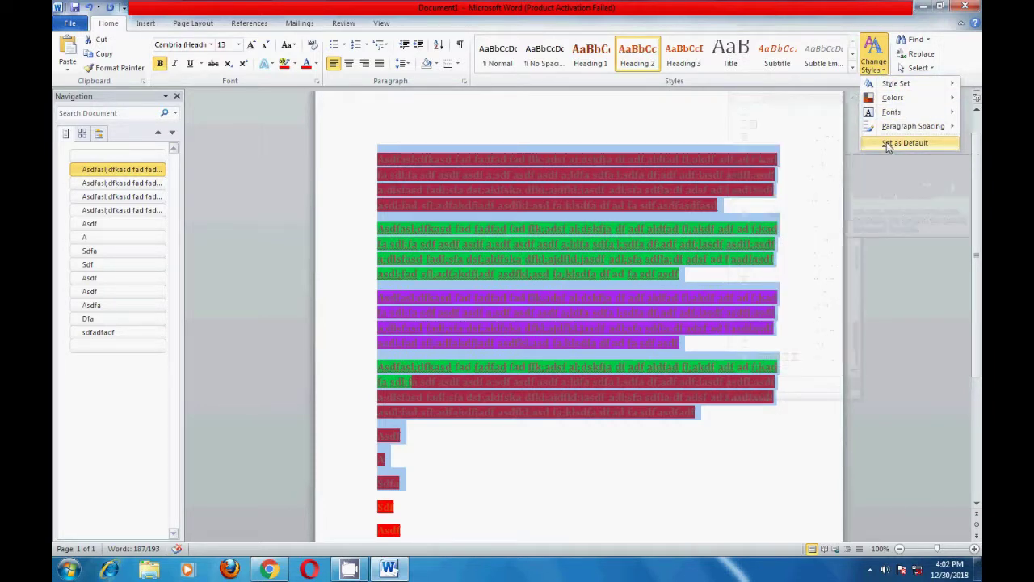
left_click(889, 144)
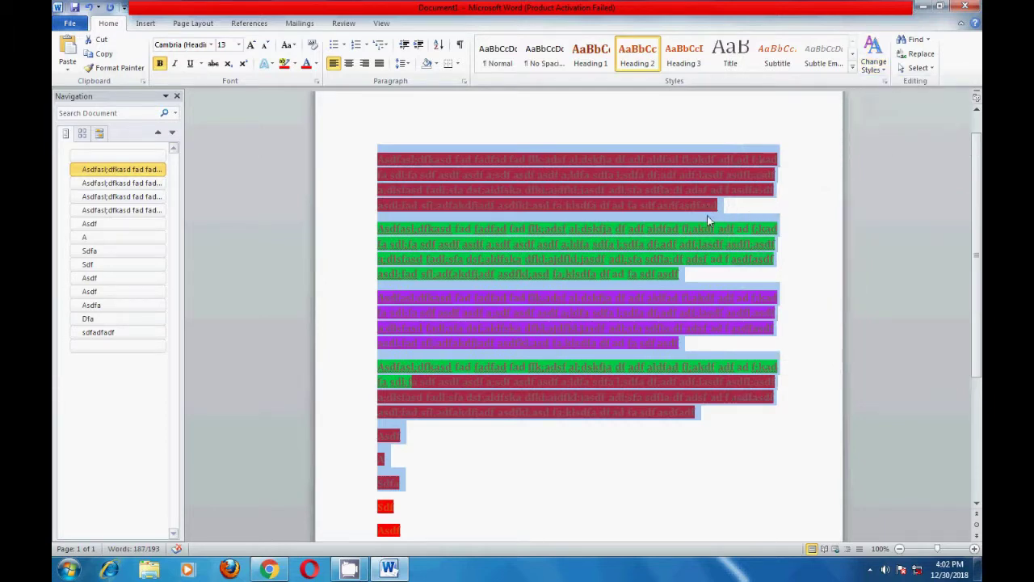
key("ctrl+Home")
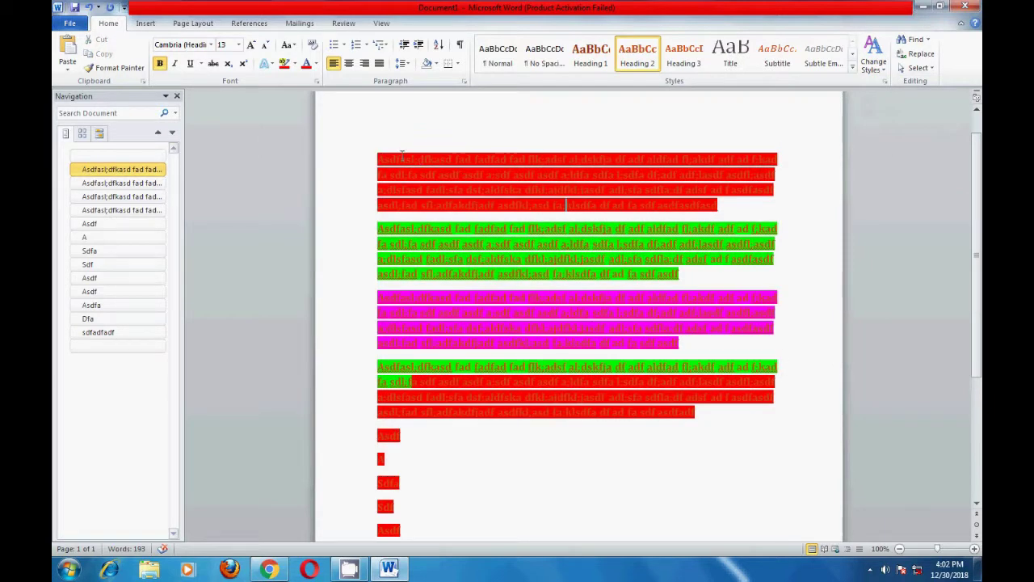
left_click(795, 467, "shift")
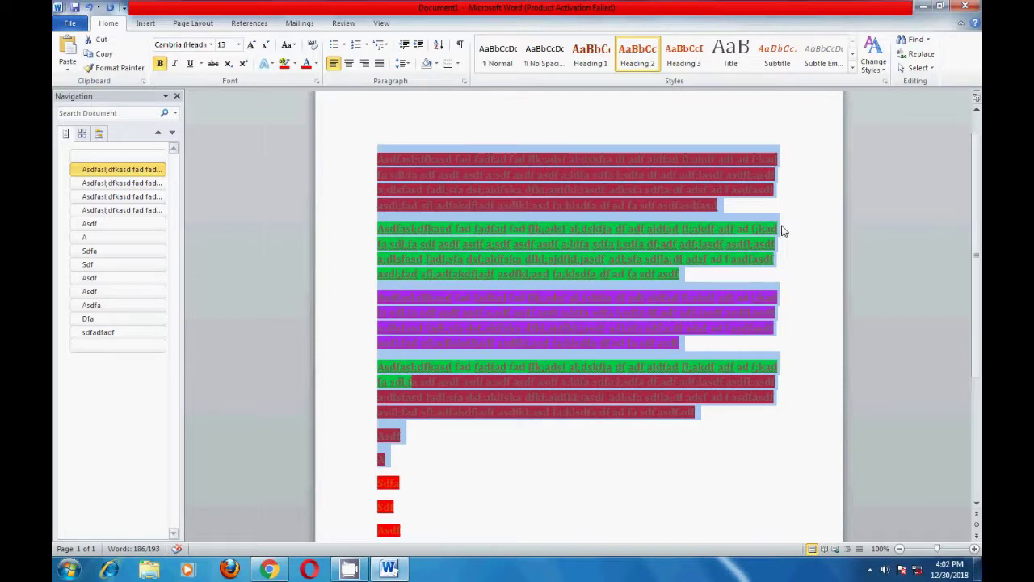
left_click(772, 190)
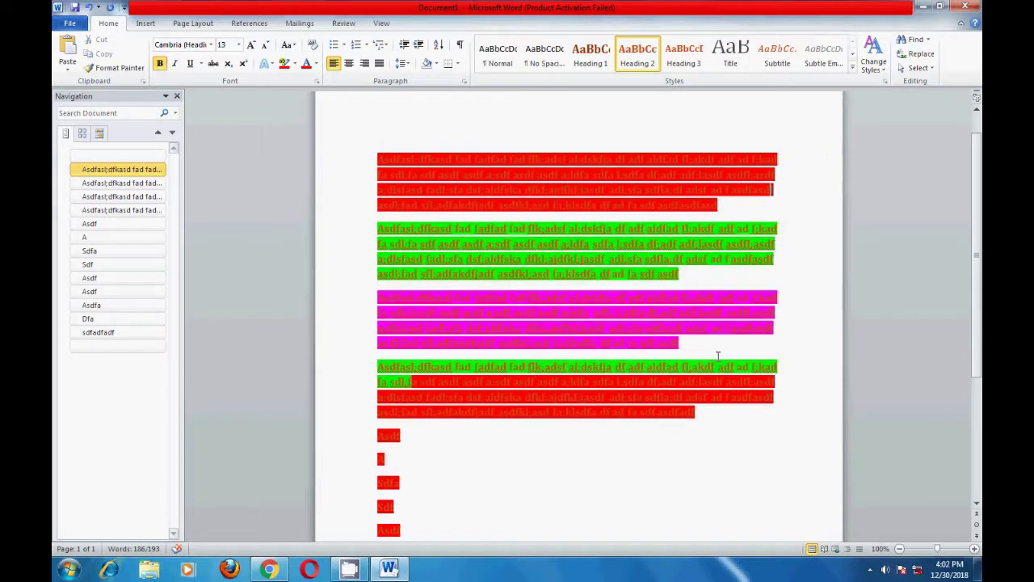
Append the text "dgsfg sgfsgfs" to the end of the first green-highlighted paragraph.
left_click(683, 277)
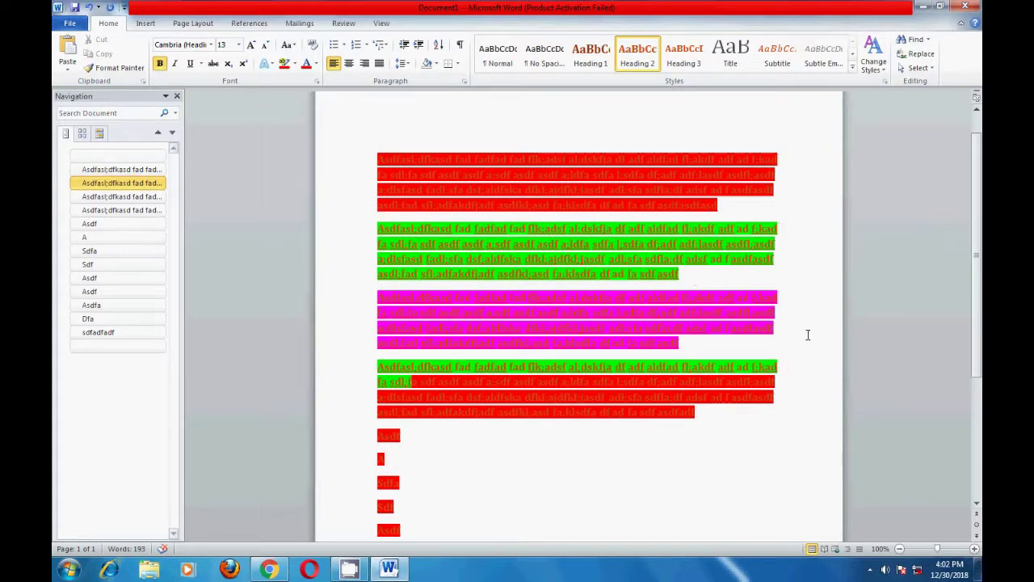
type("dgsin")
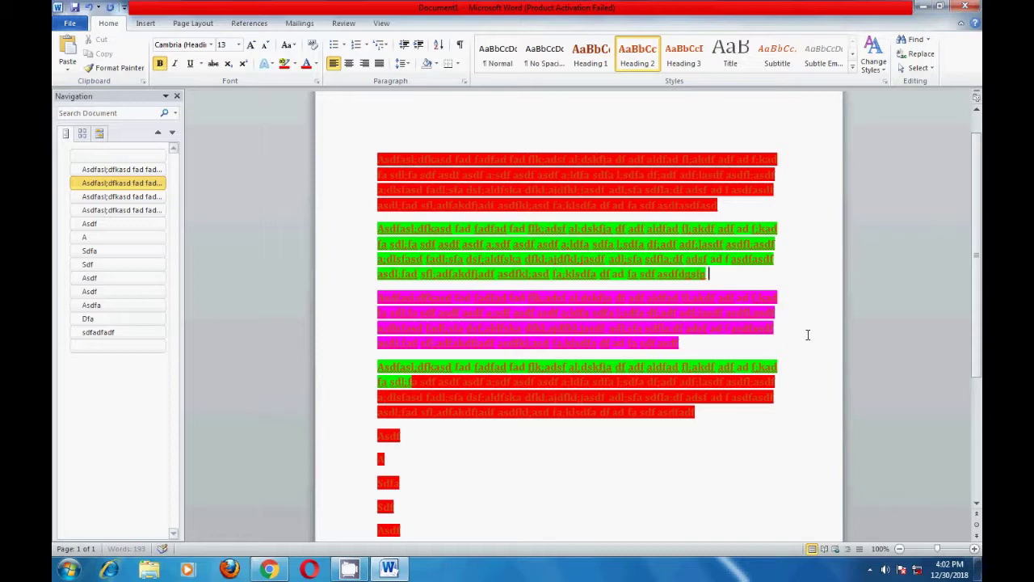
type(" sgfsgfs")
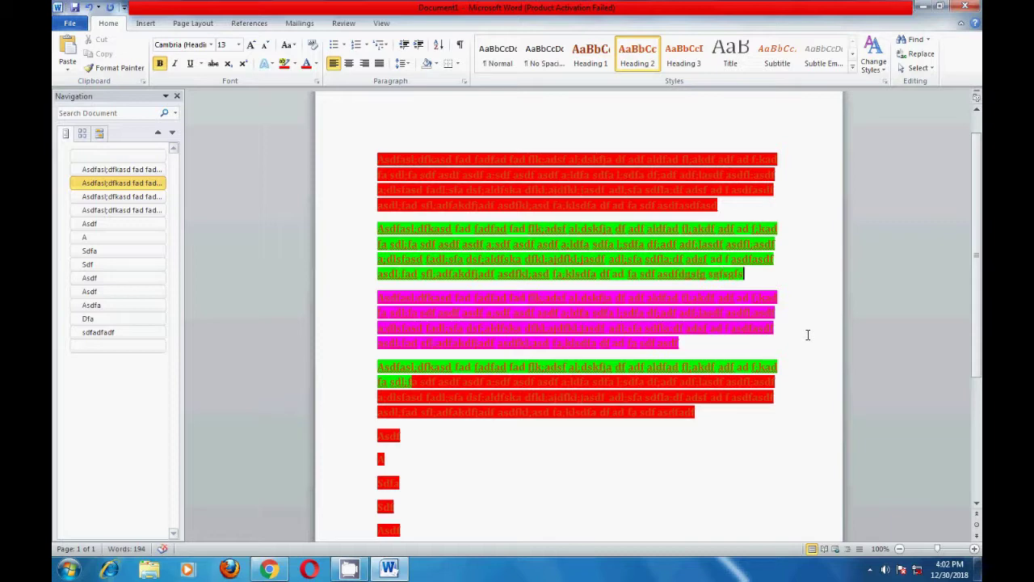
Below the first green-highlighted paragraph, leave an empty paragraph and add the lines "Sdfgdfg" and "sfdg".
key("Return")
key("Return")
type("sdfgdfg")
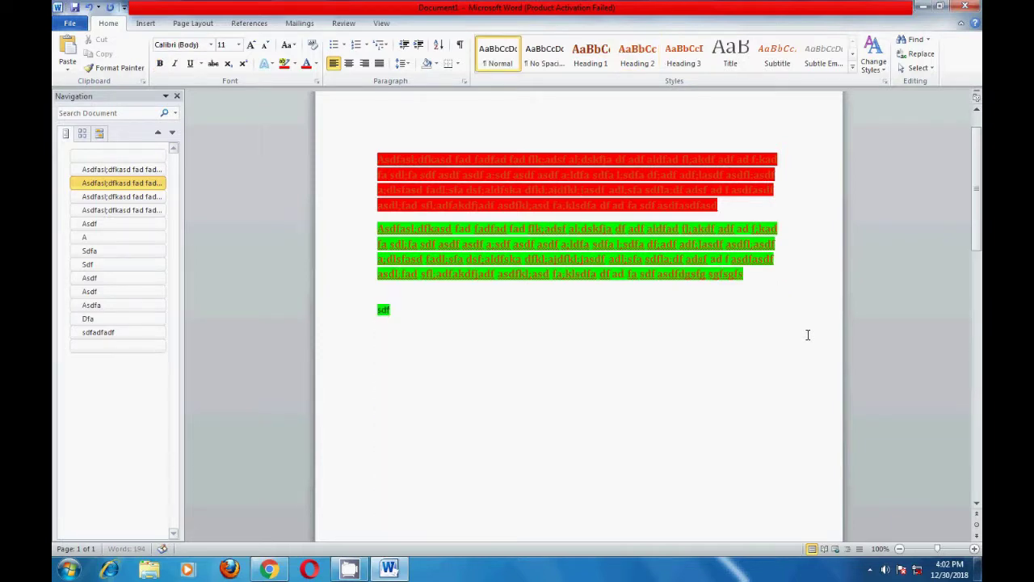
key("Return")
type("sfdg")
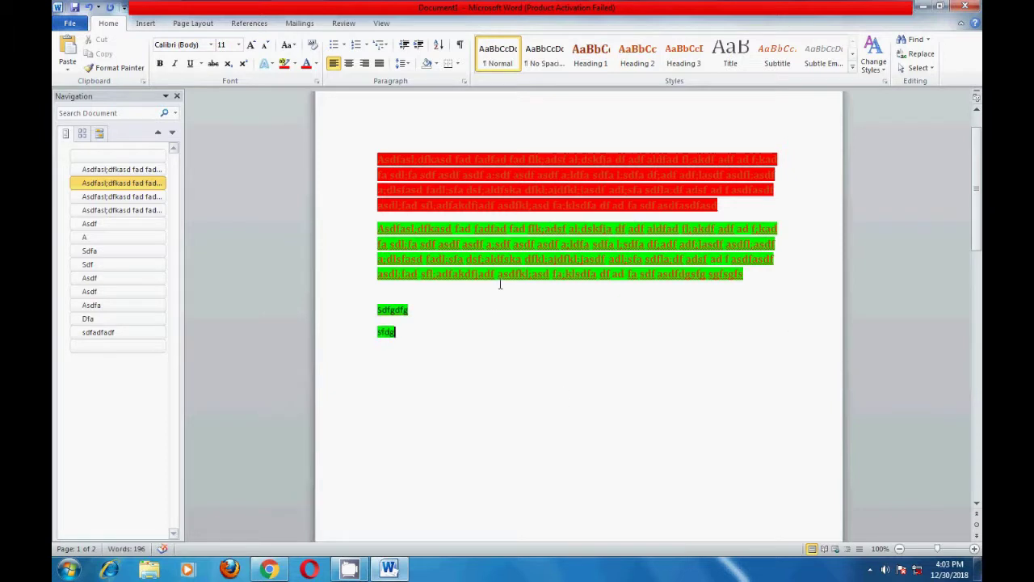
Insert the word "rama" in the first, fourth and last lines of the first green-highlighted paragraph.
key("ctrl+alt+2")
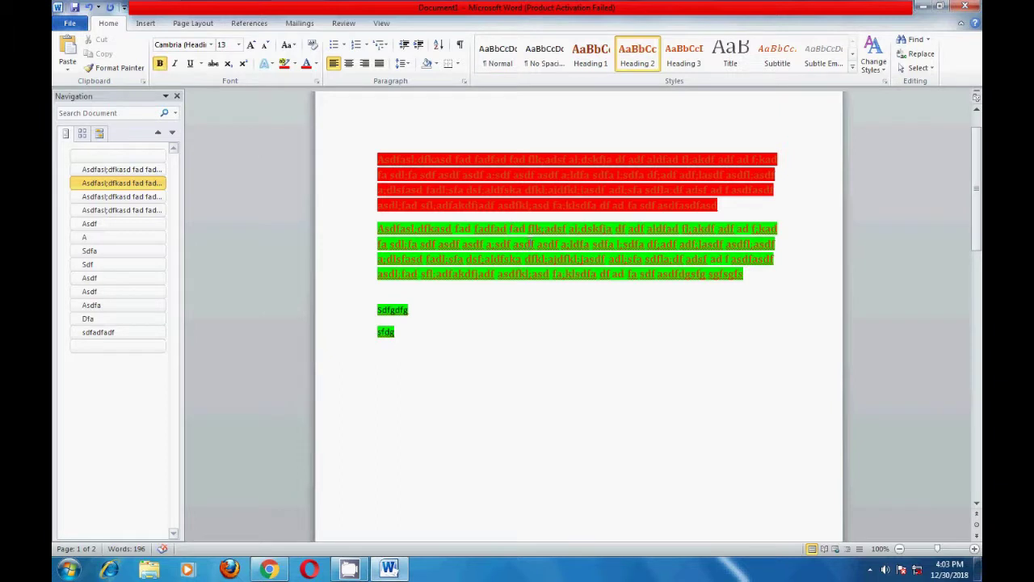
left_click(539, 229)
type("ramu")
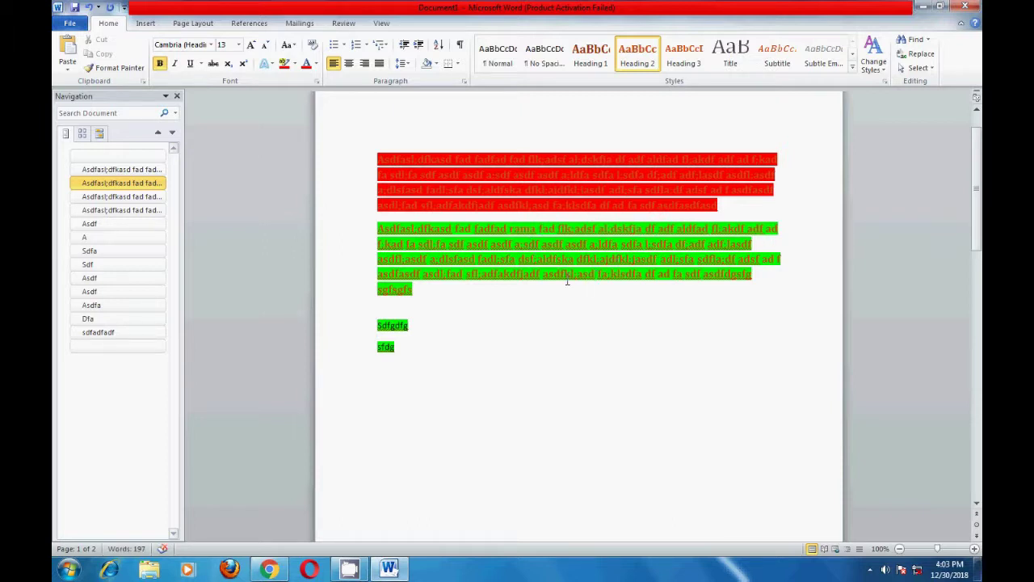
left_click(540, 274)
type("rama")
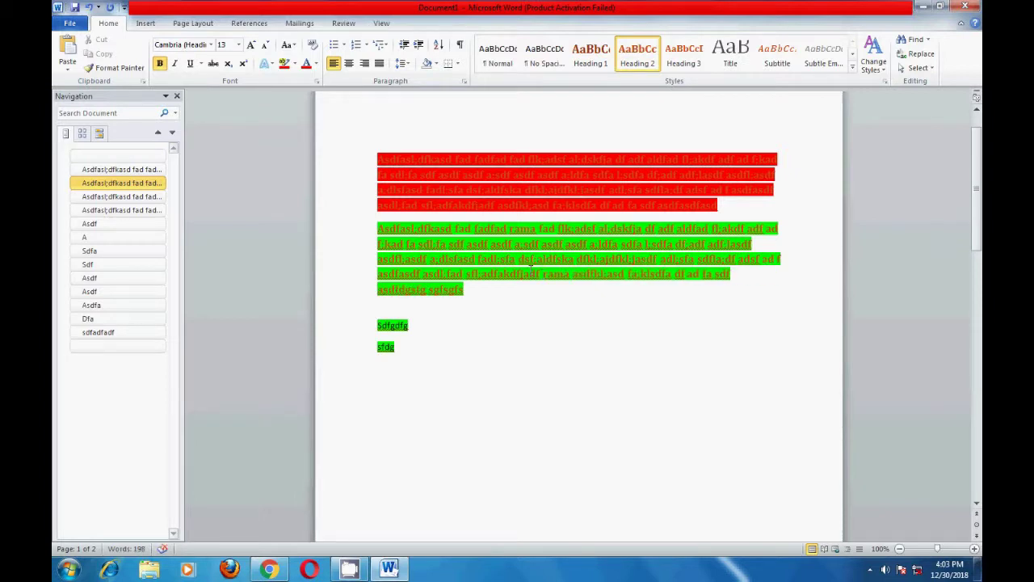
left_click(428, 296)
type("rama")
Add "55" at the end of the first red-highlighted paragraph and at two places in the green-highlighted paragraph below it.
left_click(734, 208)
type("fsd")
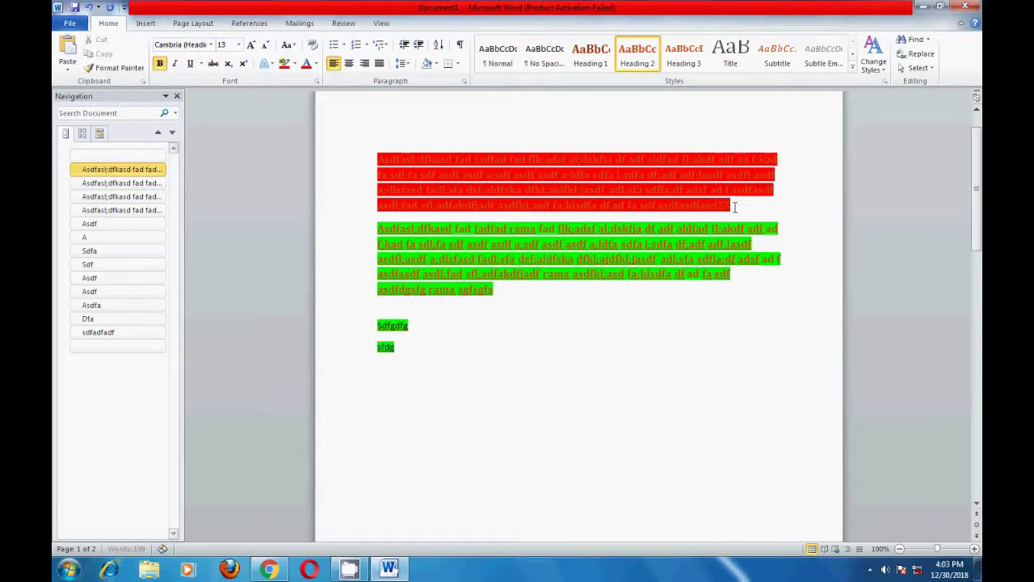
left_click(544, 252)
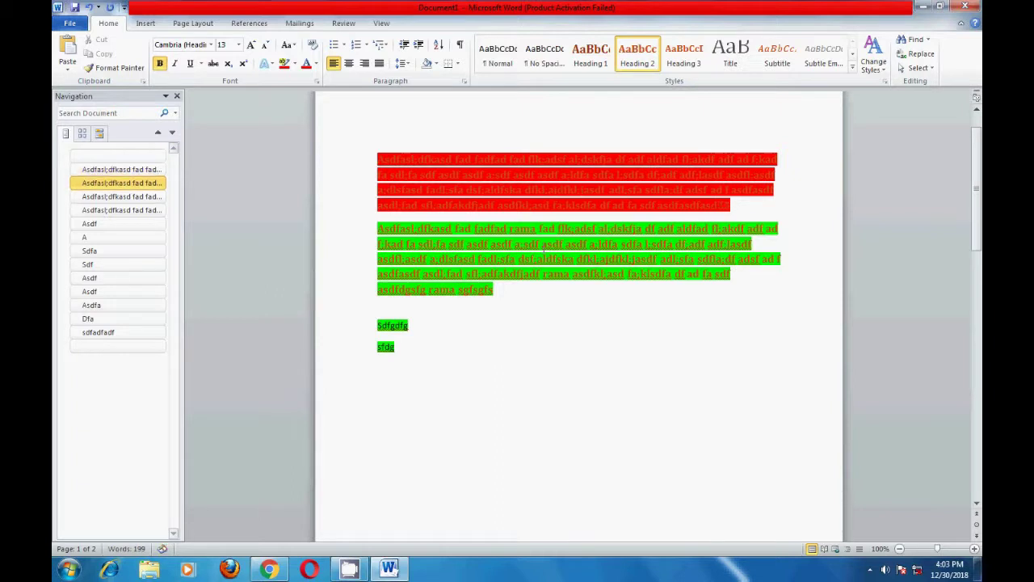
type("55")
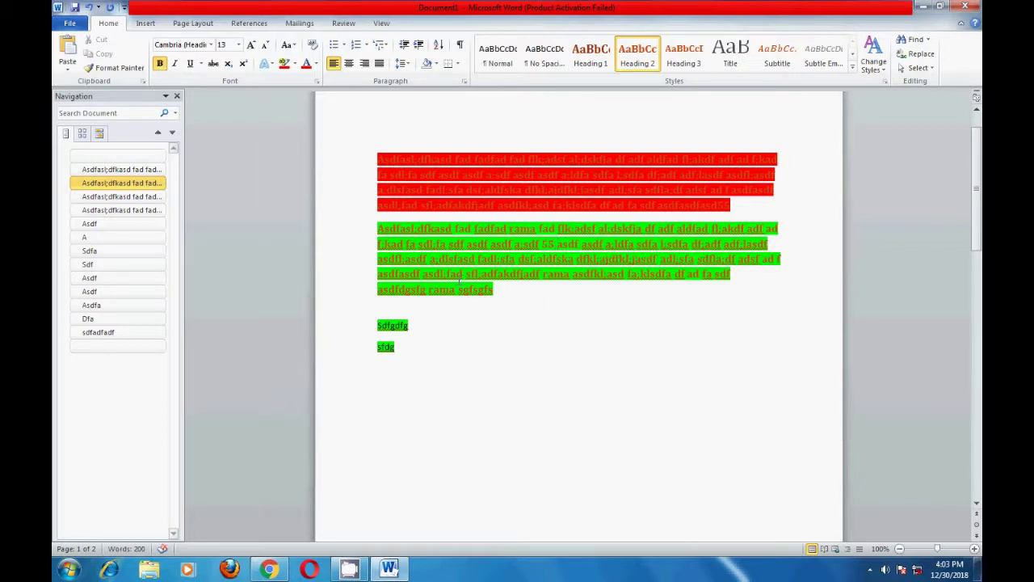
left_click(466, 275)
type("55")
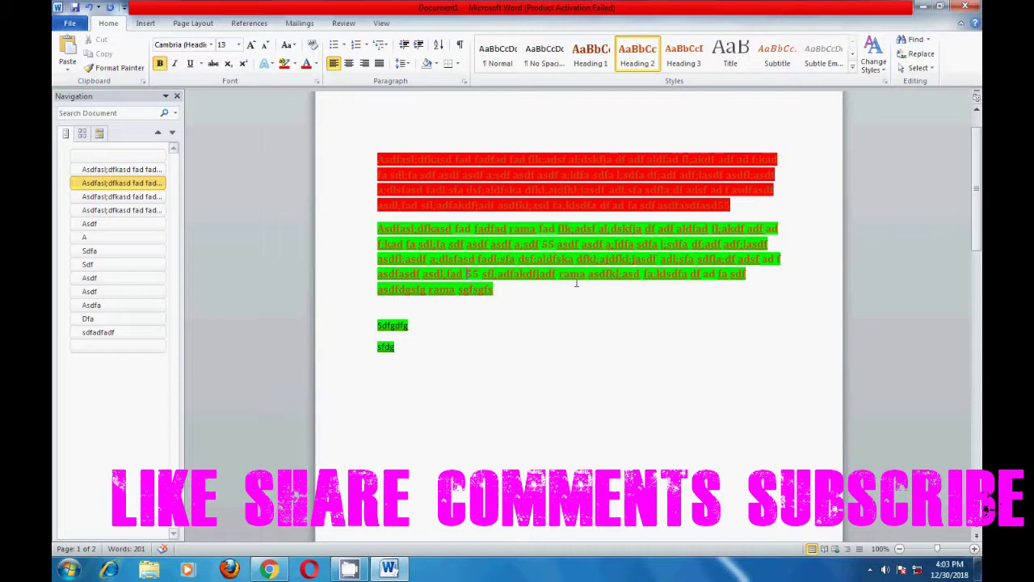
Search the document for "55" with the Find command.
left_click(920, 40)
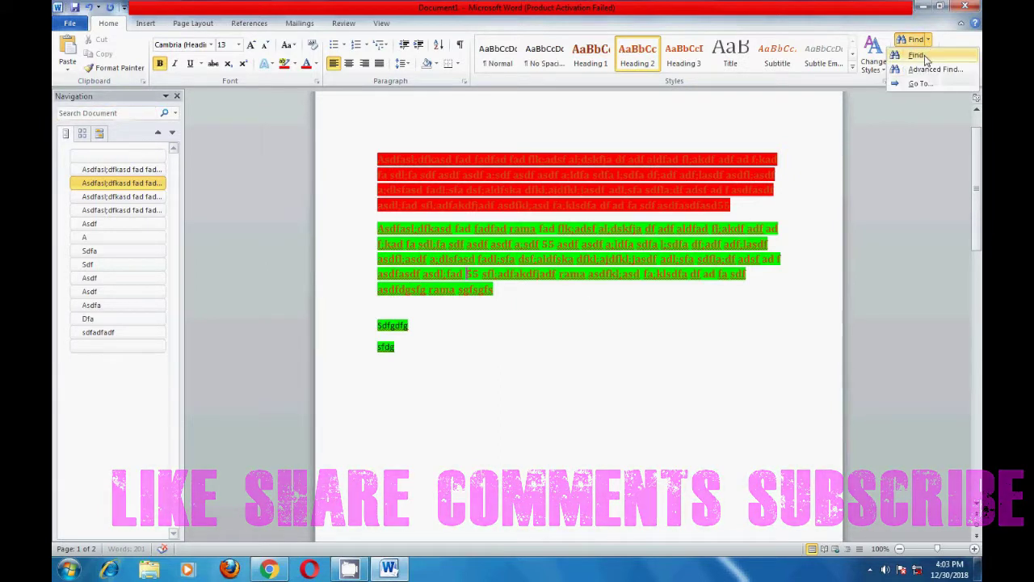
left_click(925, 57)
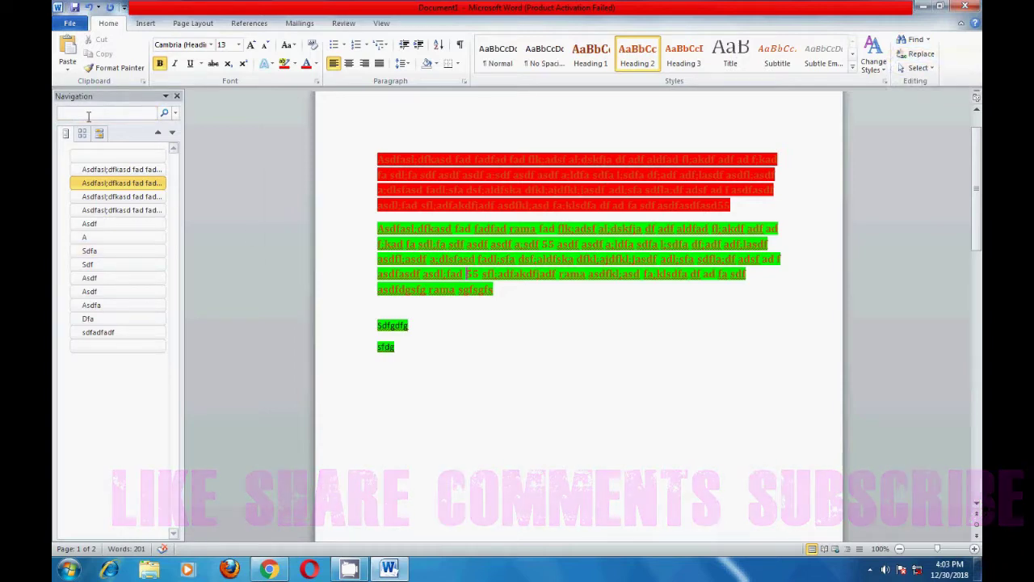
type("55")
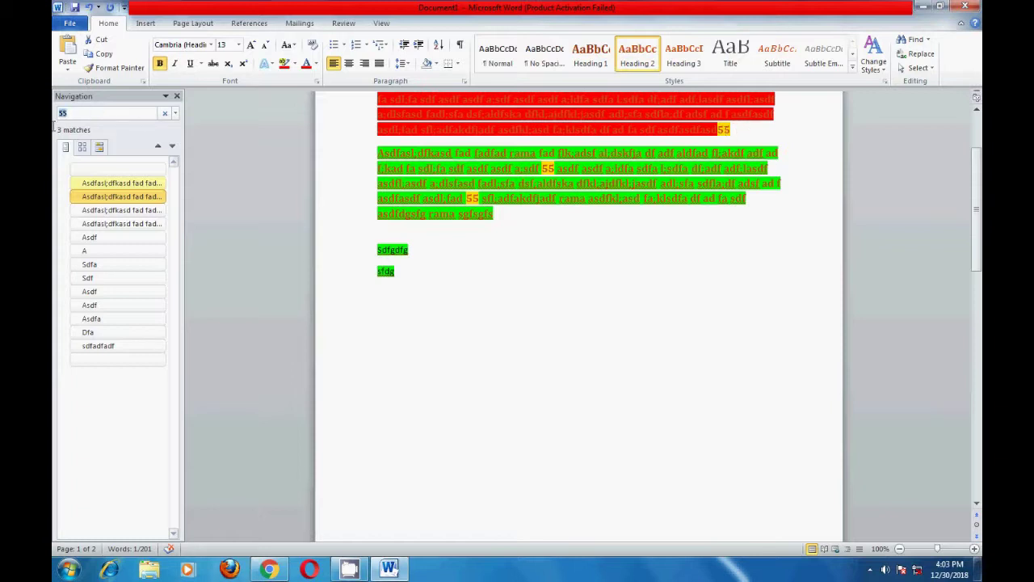
Search the document for "rama" and replace every occurrence with "ramya", continuing the replacement from the beginning of the document.
type("rama")
key("Return")
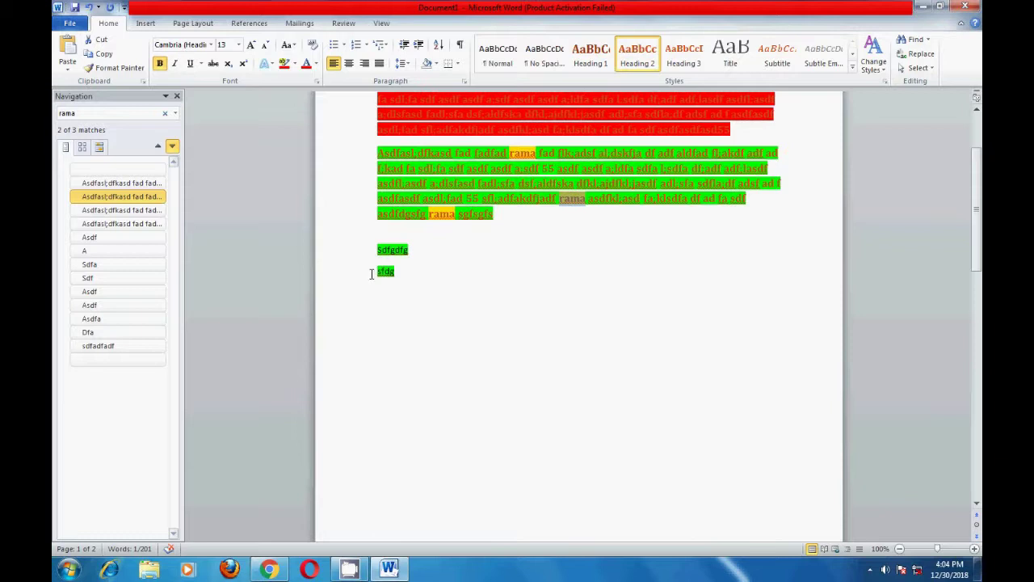
left_click(922, 55)
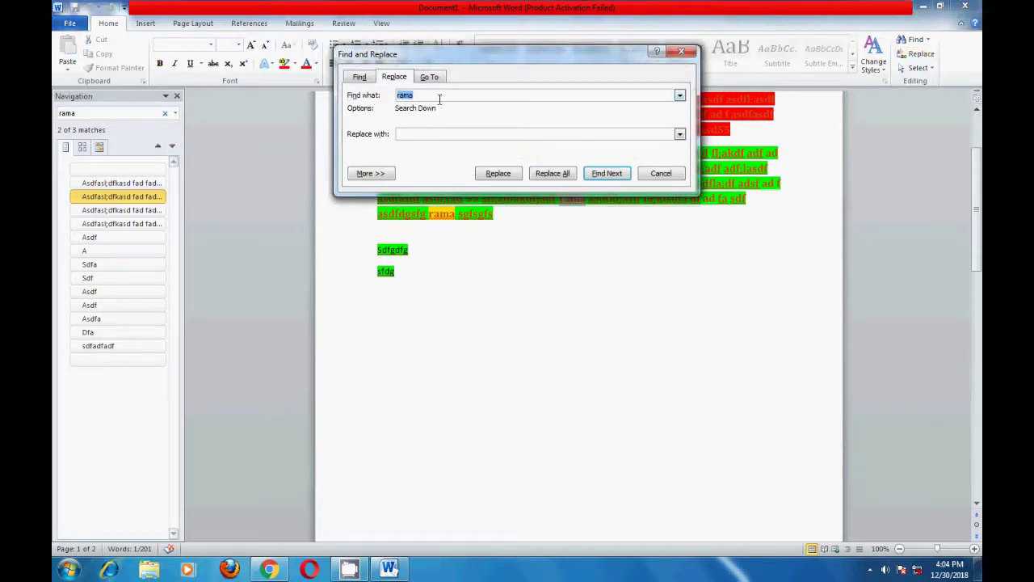
left_click(409, 133)
type("ramya")
key("Left")
type("y")
left_click(546, 179)
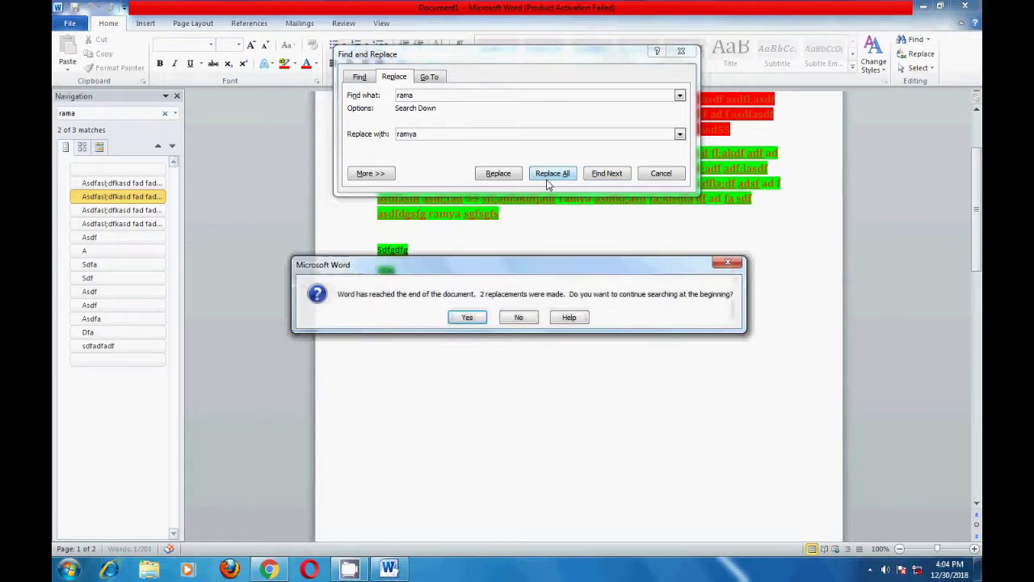
key("Return")
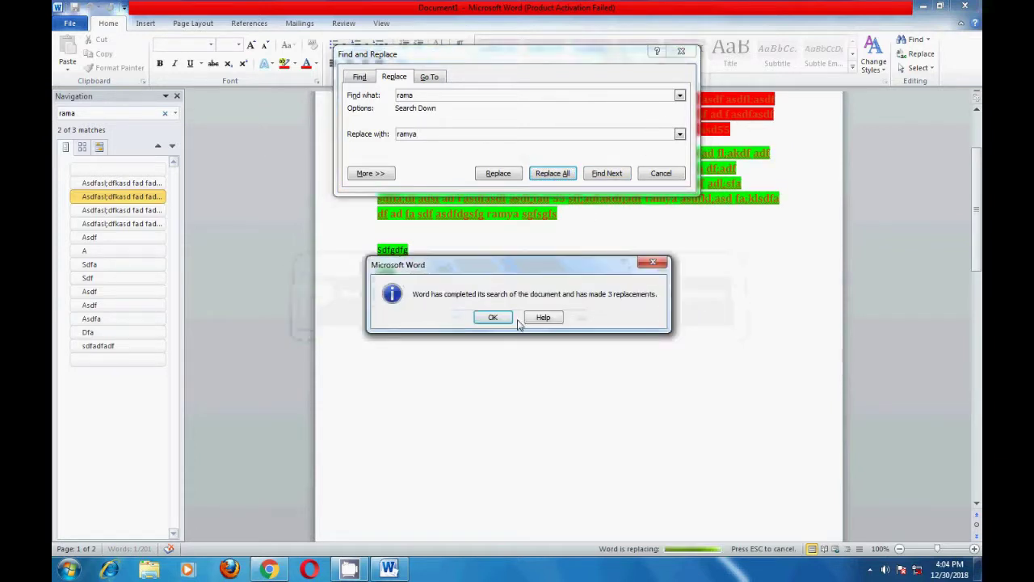
key("Return")
left_click(682, 51)
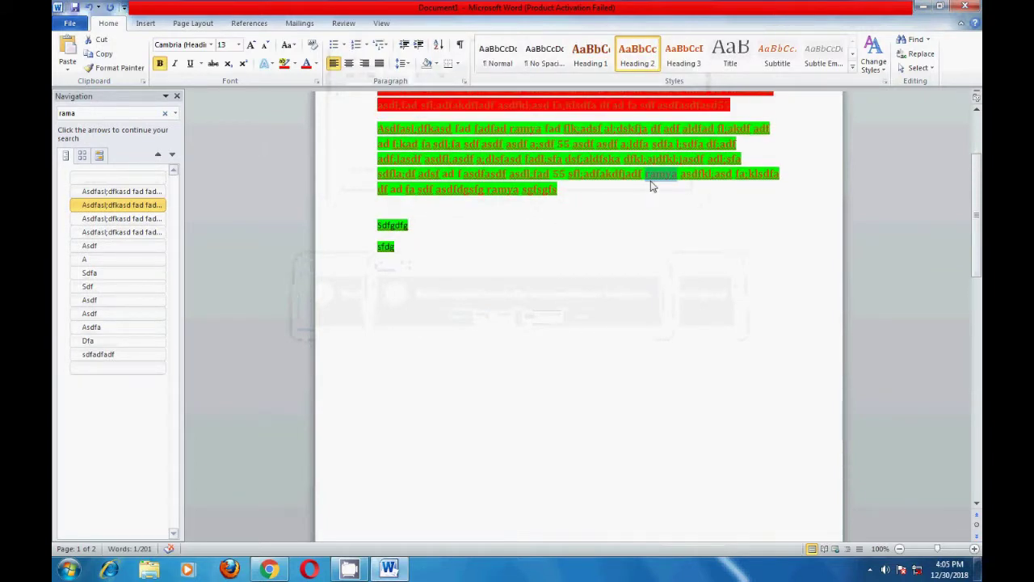
Check the replaced word "ramya" in the last and first lines of the green-highlighted paragraph by selecting it.
left_click(652, 182)
left_click(488, 191)
double_click(488, 191)
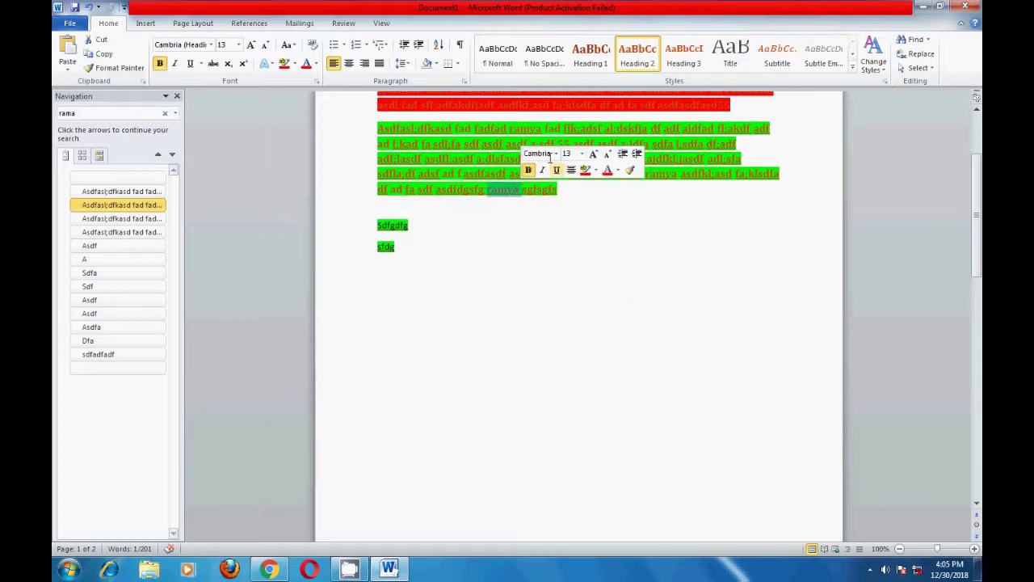
left_click(510, 130)
left_click_drag(510, 130, 546, 129)
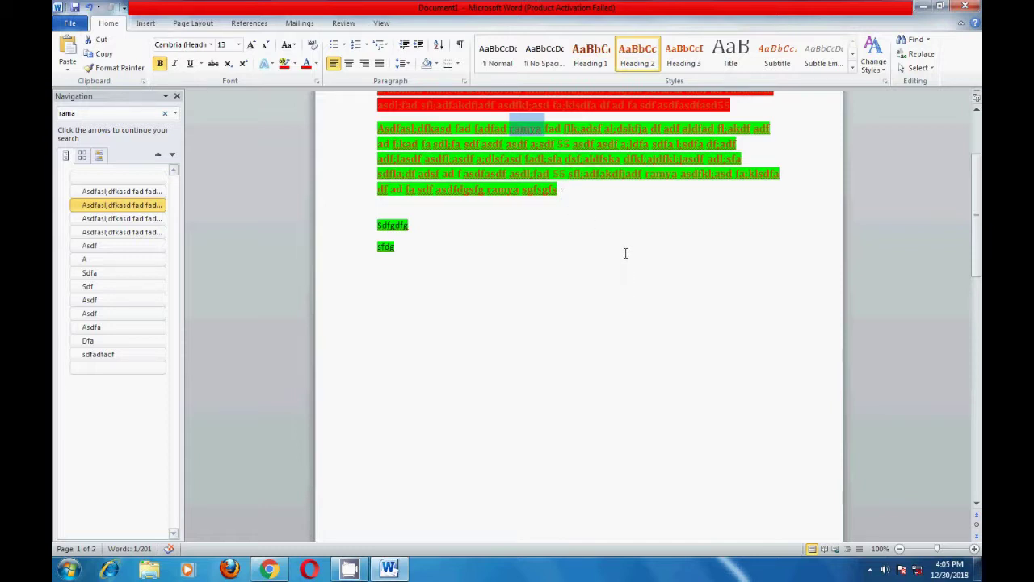
Replace every "55" in the document with "65", including occurrences before the cursor.
left_click(921, 55)
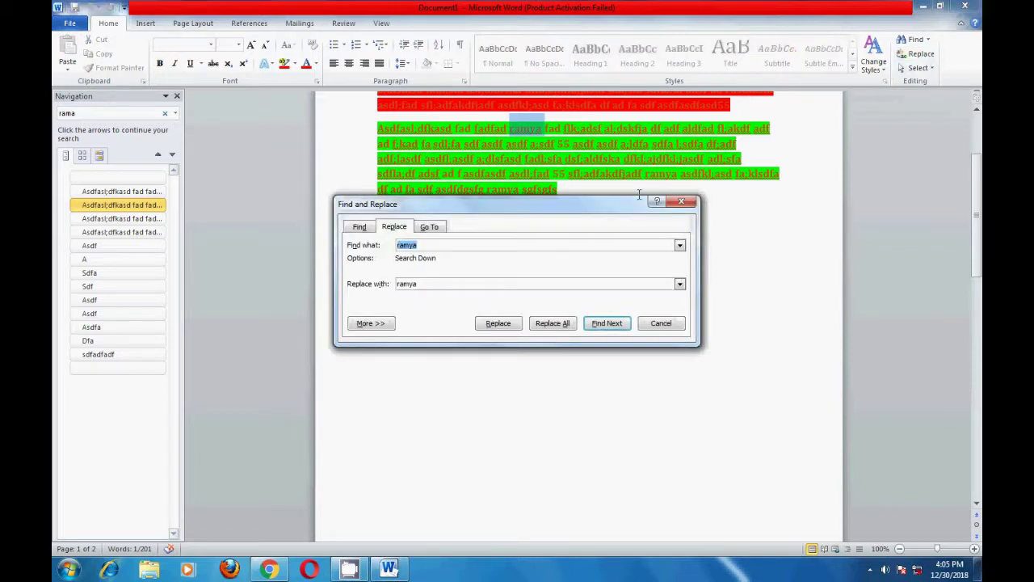
type("55")
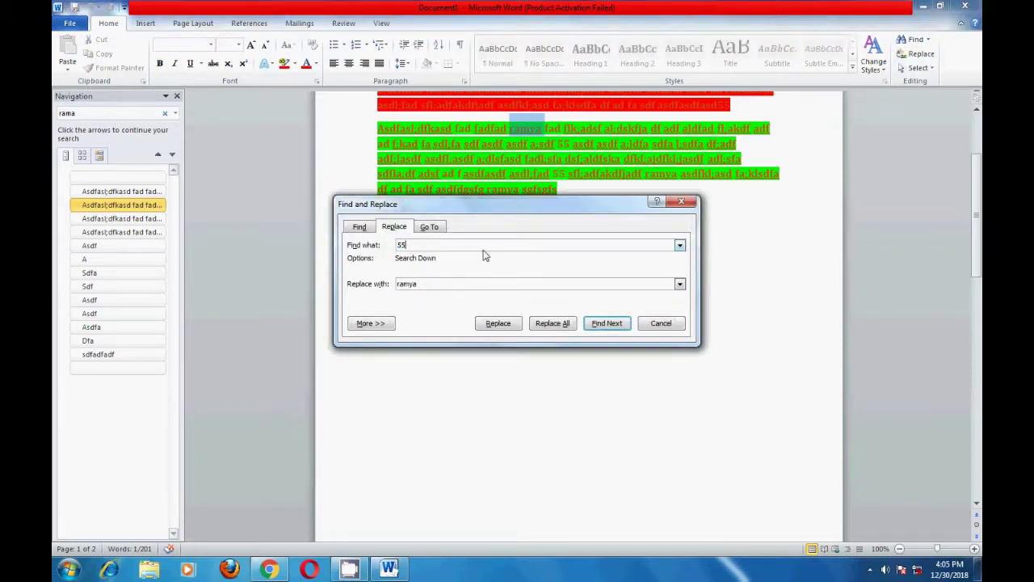
key("Tab")
type("65")
left_click(558, 325)
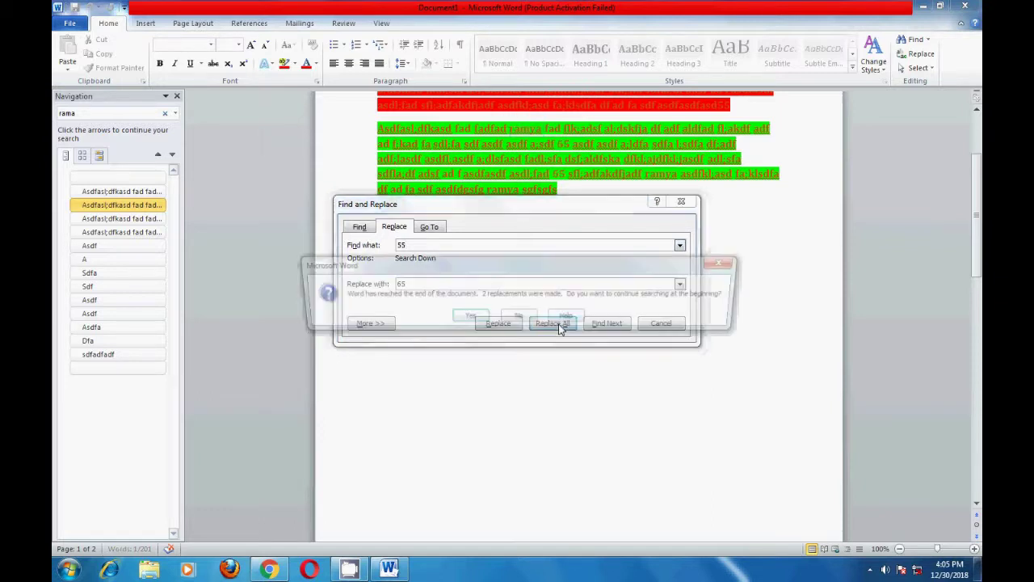
left_click(469, 318)
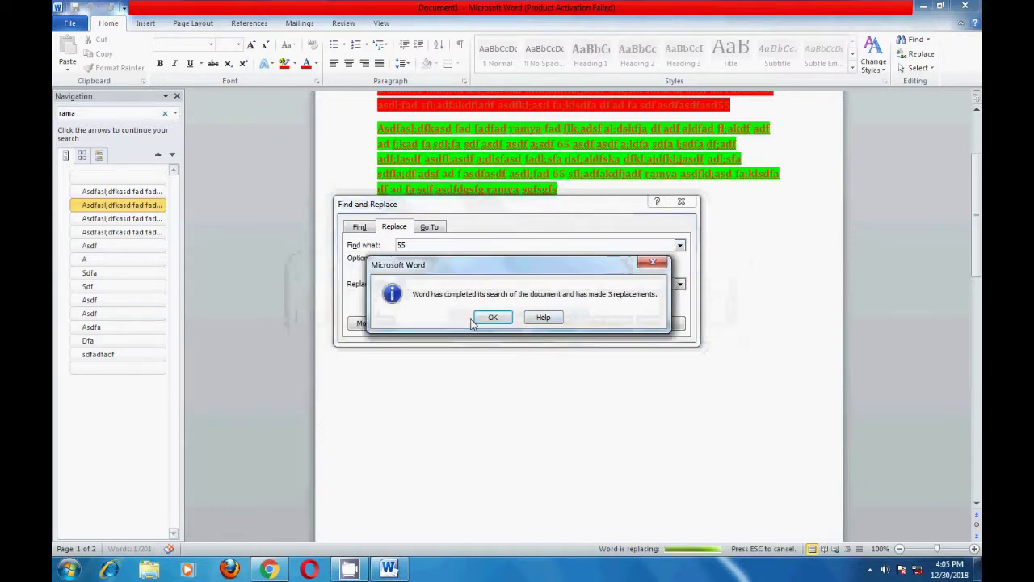
left_click(487, 318)
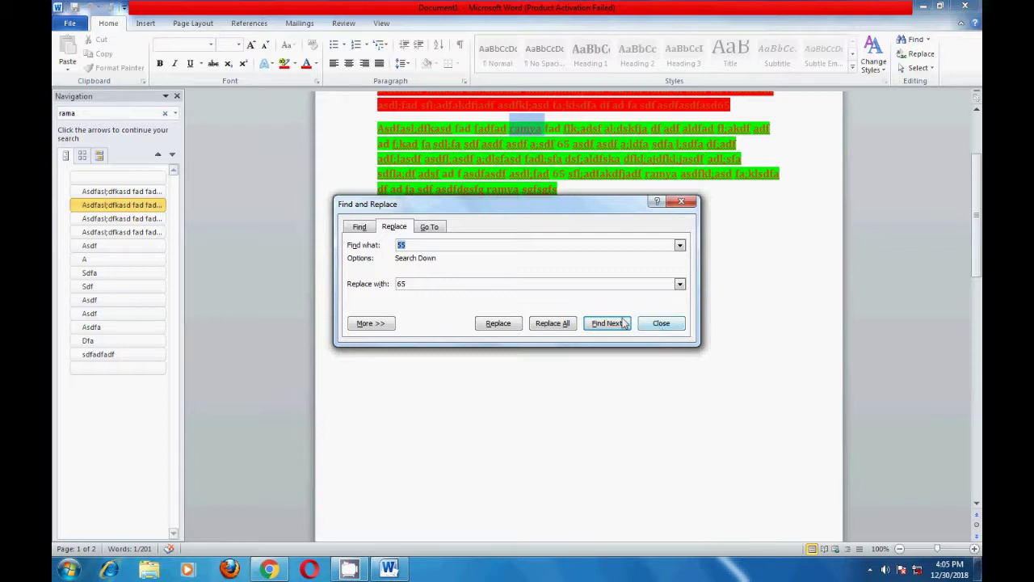
Choose Line as the Go To target and close the Find and Replace dialog.
left_click(430, 228)
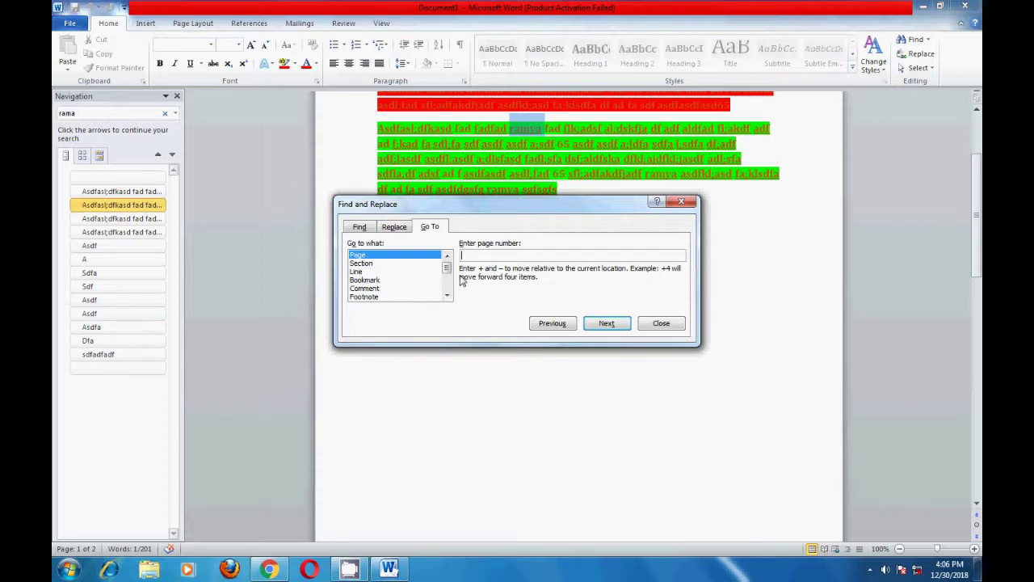
left_click(370, 273)
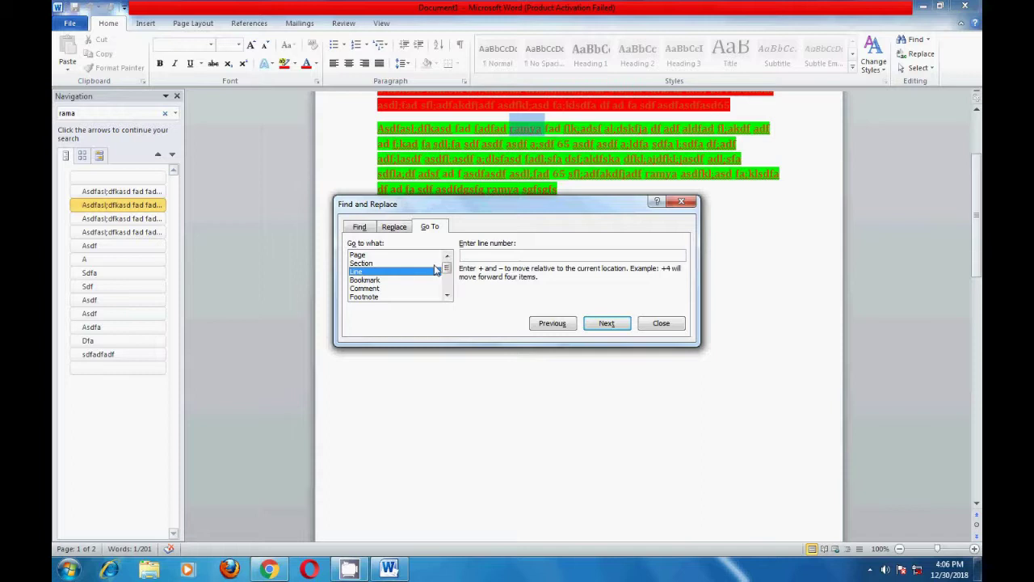
left_click(663, 323)
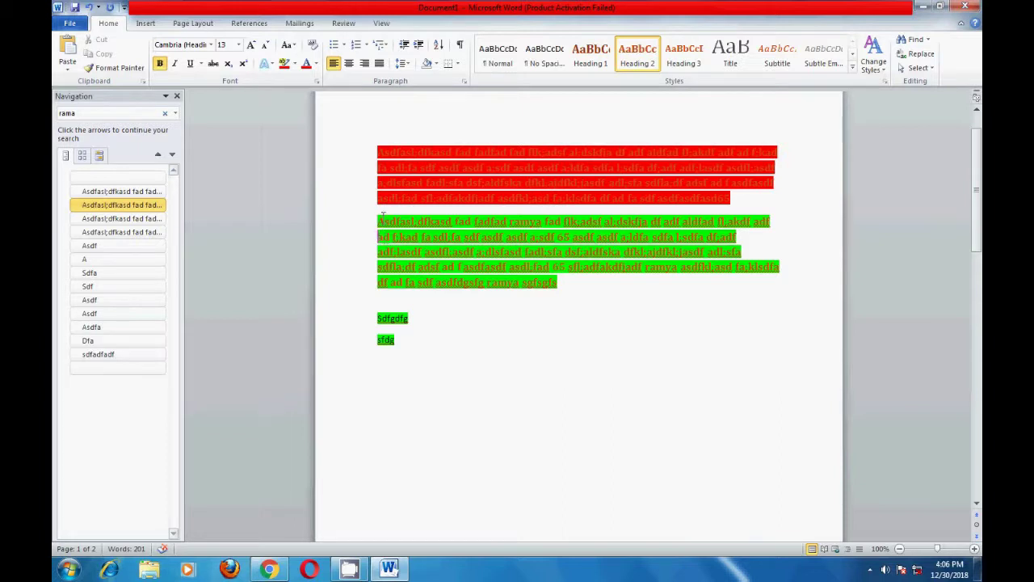
Count the lines from the empty first line down to the green-highlighted paragraph, ending with the cursor in that paragraph's second line.
scroll(385, 212, "up", 1)
left_click(393, 139)
key("Down")
key("Down")
key("Down")
key("Down")
key("Down")
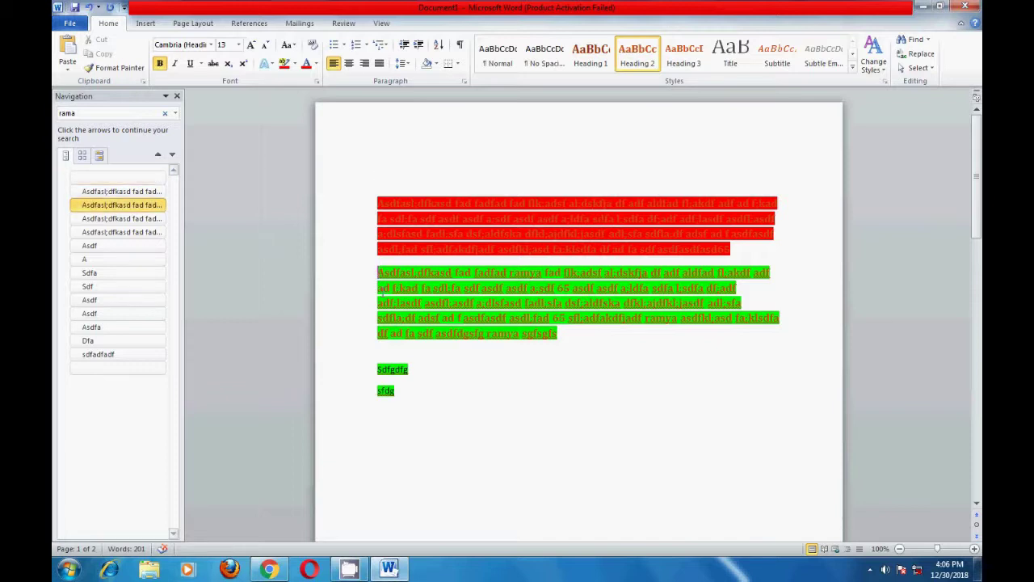
left_click(406, 155)
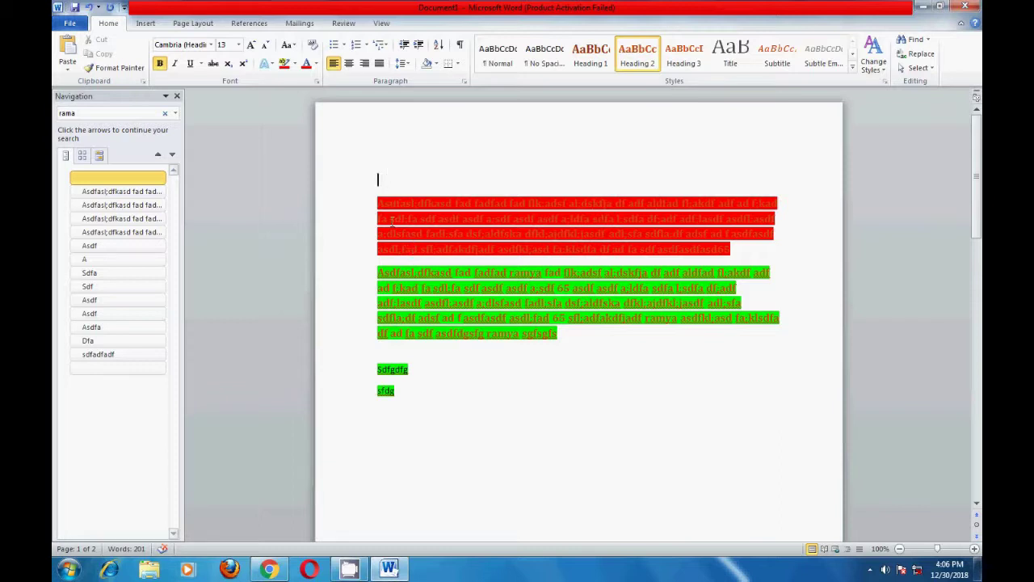
left_click(393, 287)
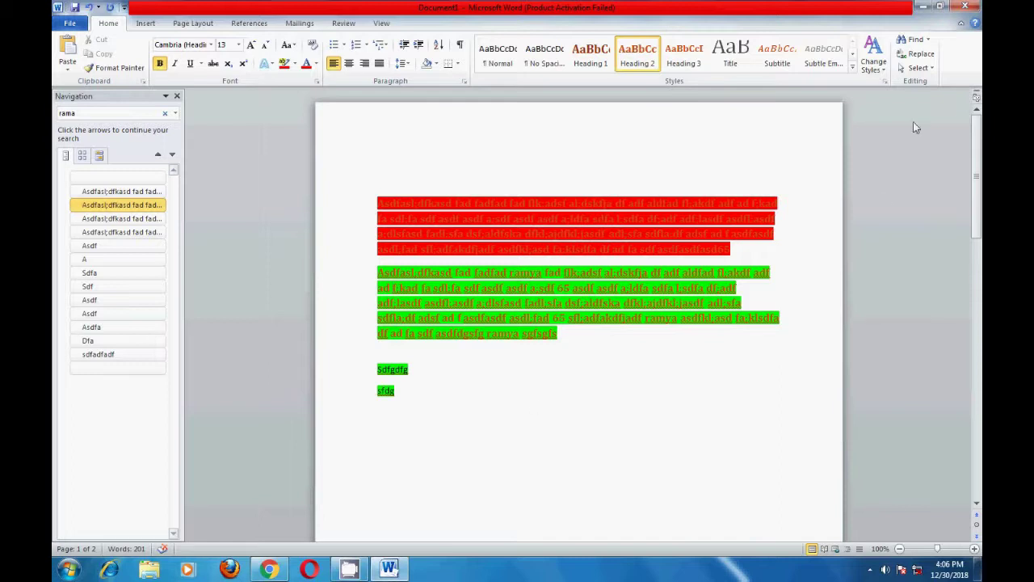
Jump to line 5 of the document with the Go To command.
left_click(928, 39)
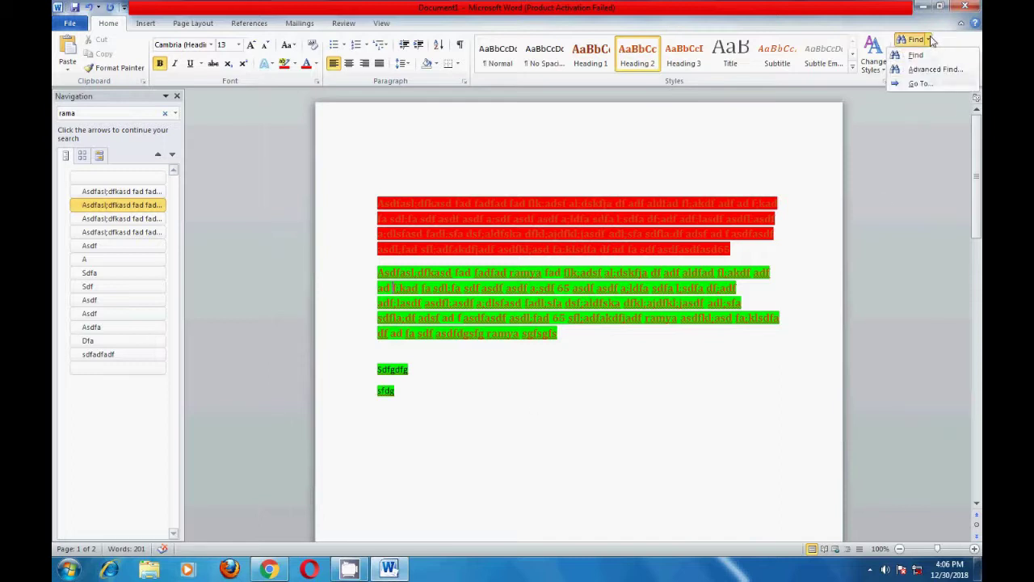
left_click(927, 80)
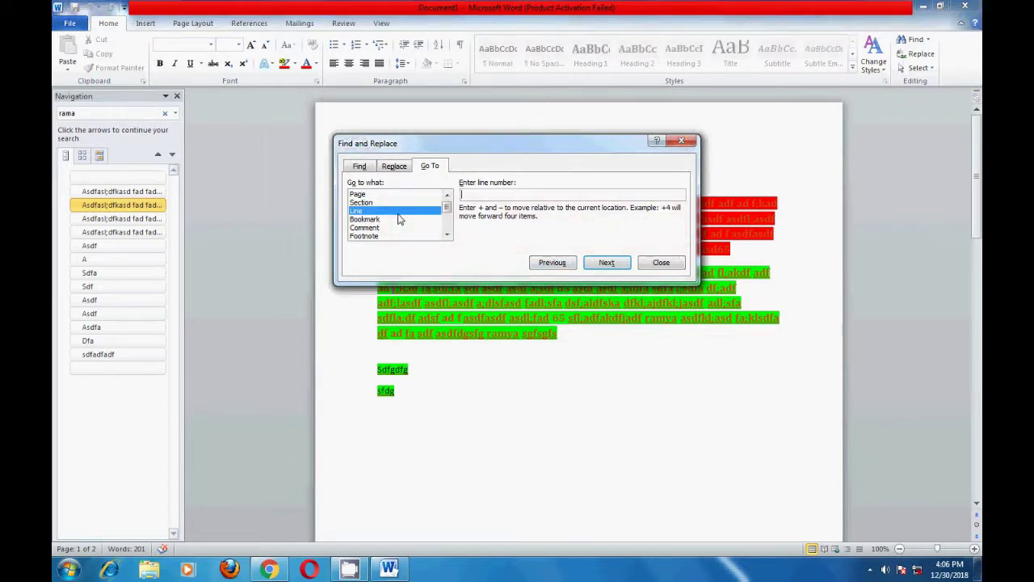
type("5")
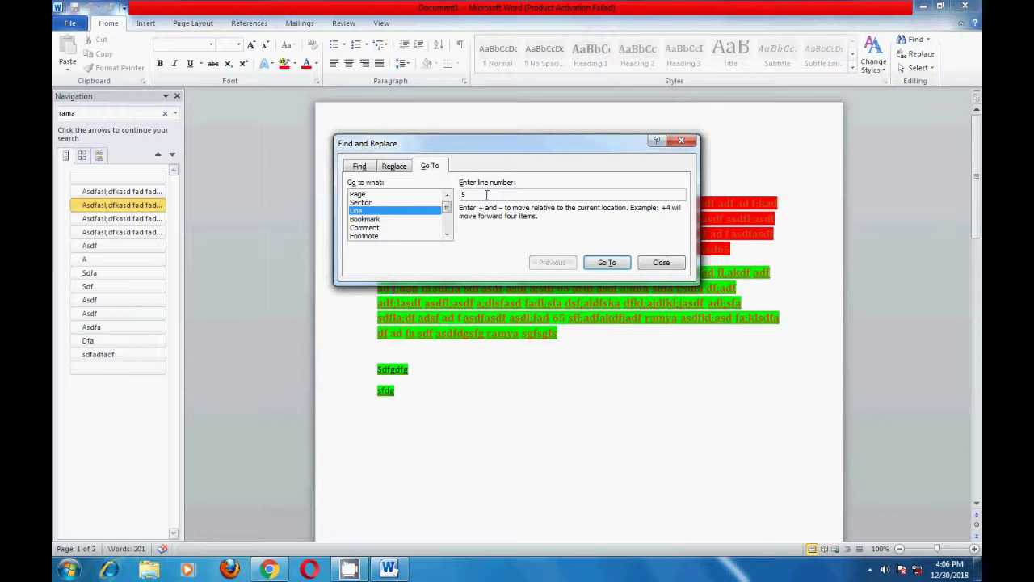
key("Return")
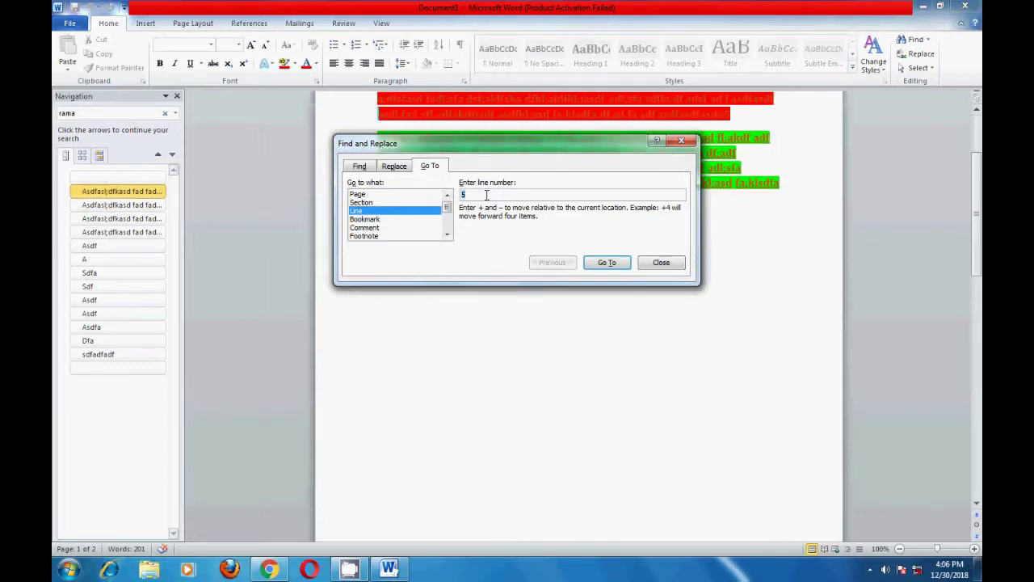
left_click(661, 263)
Check the line count by placing the cursor on the empty first line and at the start of the red-highlighted paragraph's last line.
scroll(658, 266, "up", 2)
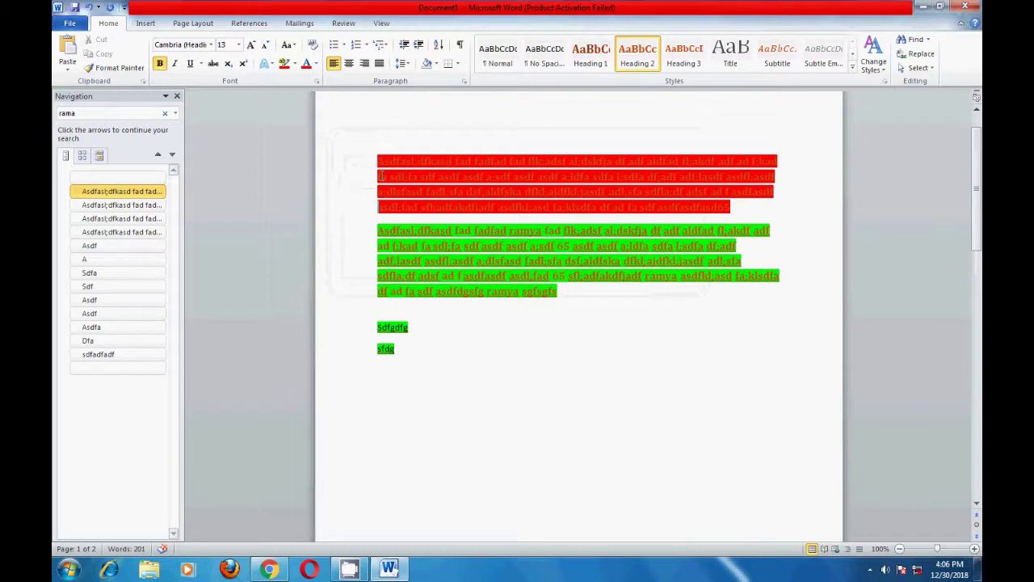
left_click(385, 139)
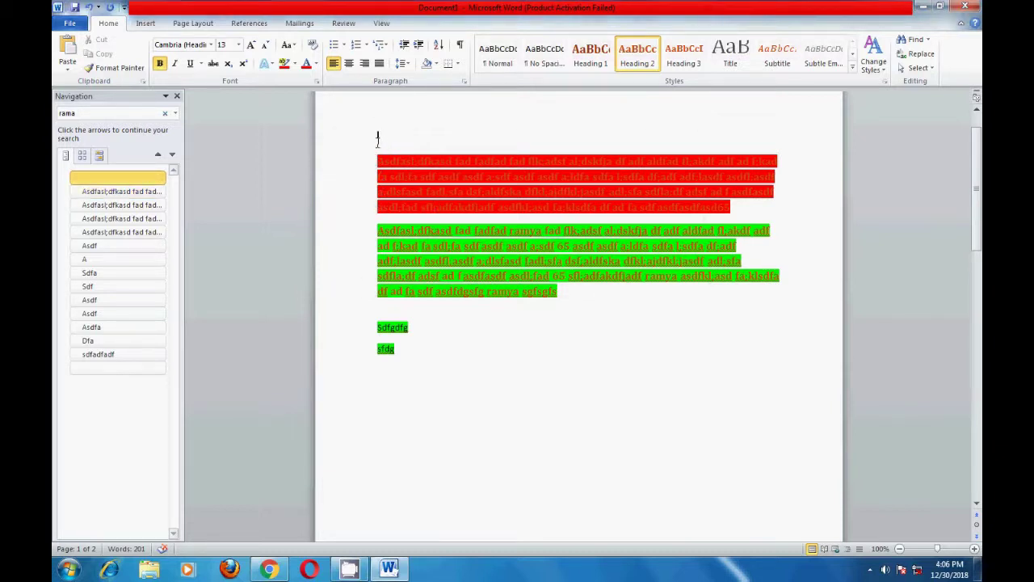
left_click(376, 208)
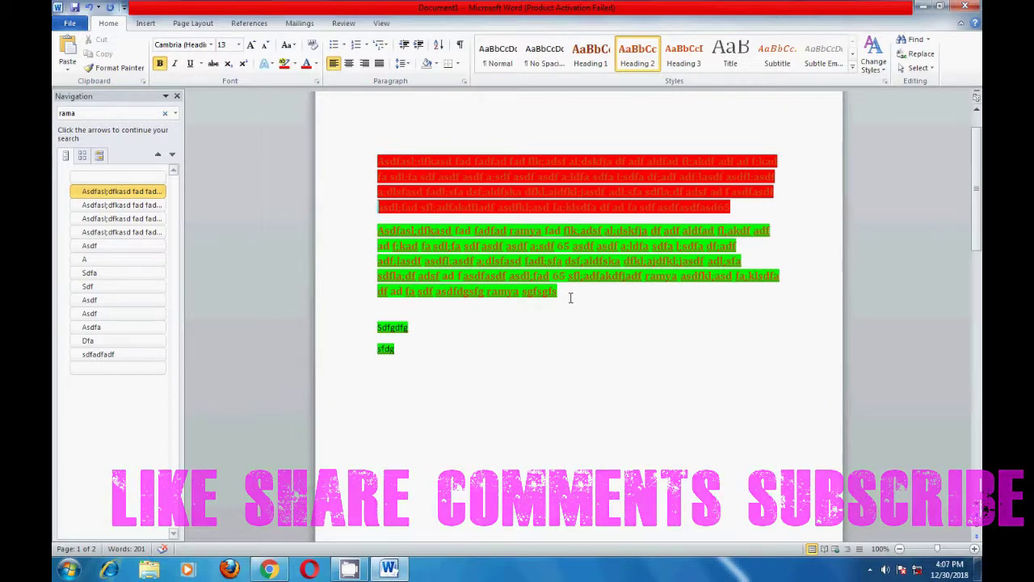
left_click(145, 25)
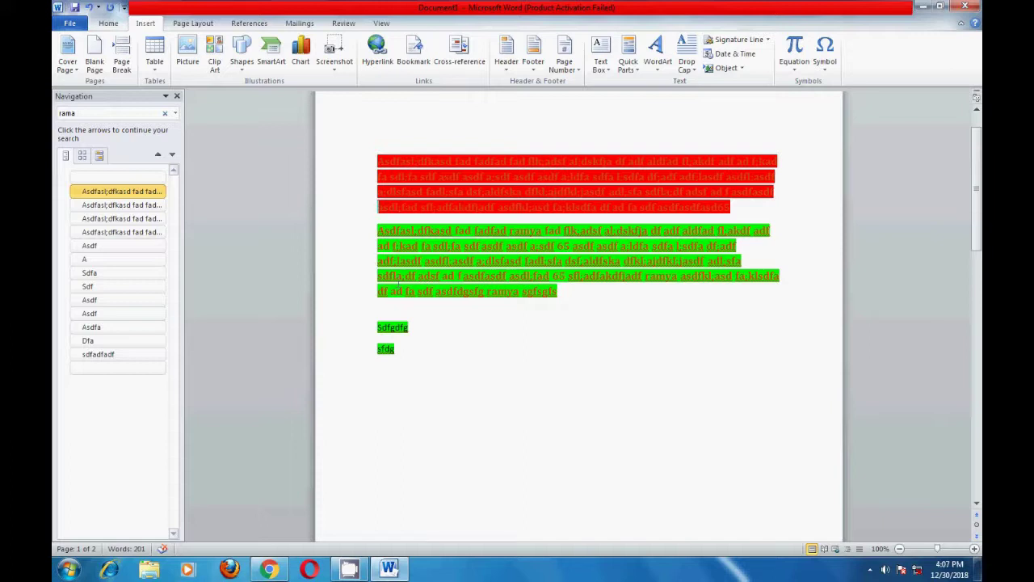
left_click(870, 571)
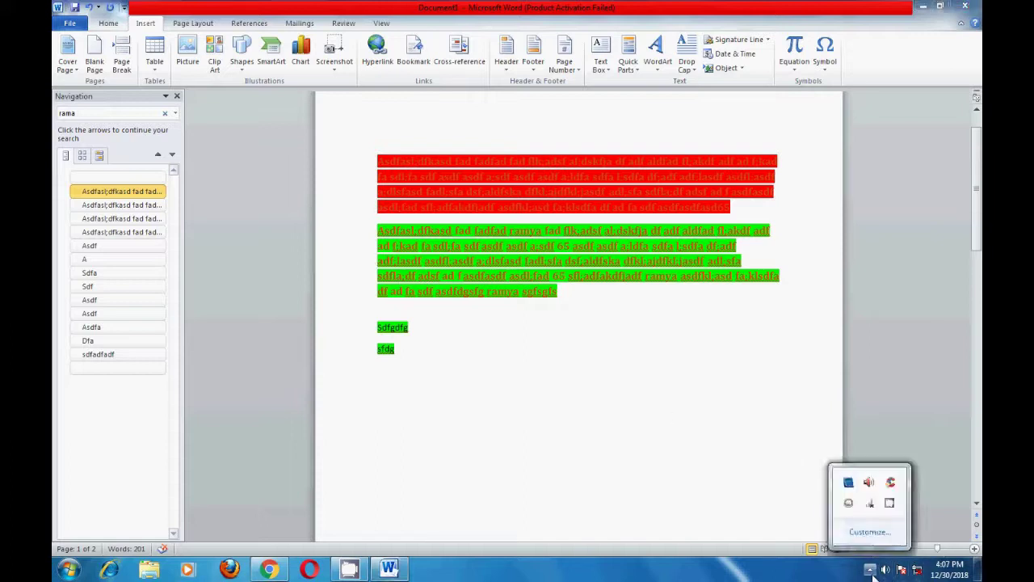
right_click(890, 503)
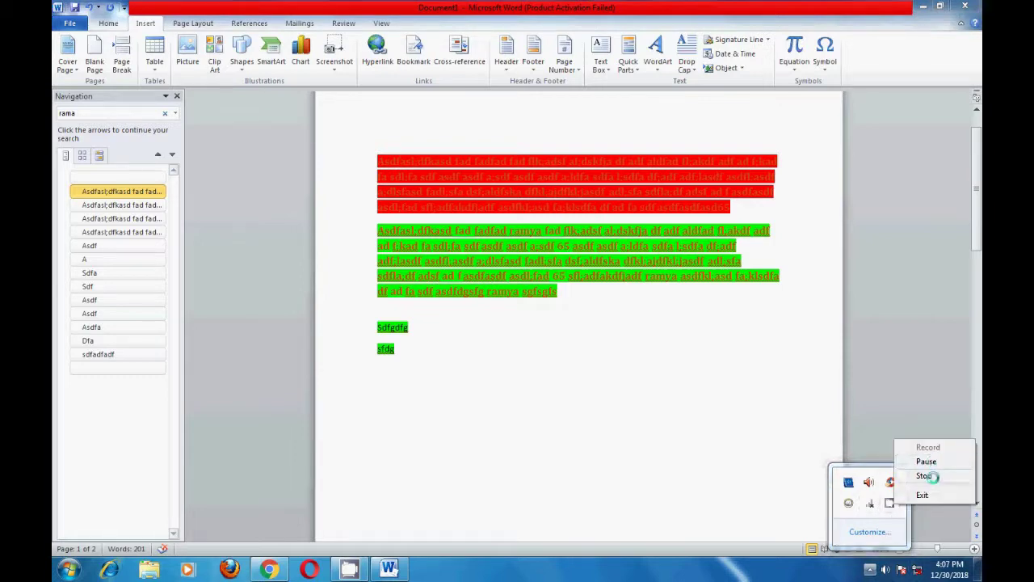